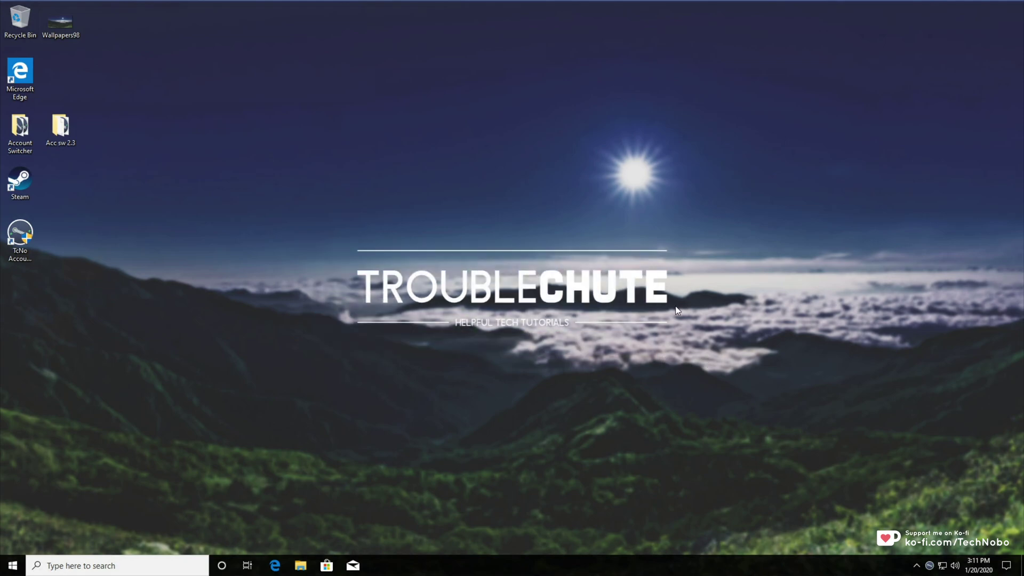
Step: Open Command Prompt from Run and enter python, which launches the Microsoft Store
key("super+r")
type("cmd")
key("Return")
type("pytho")
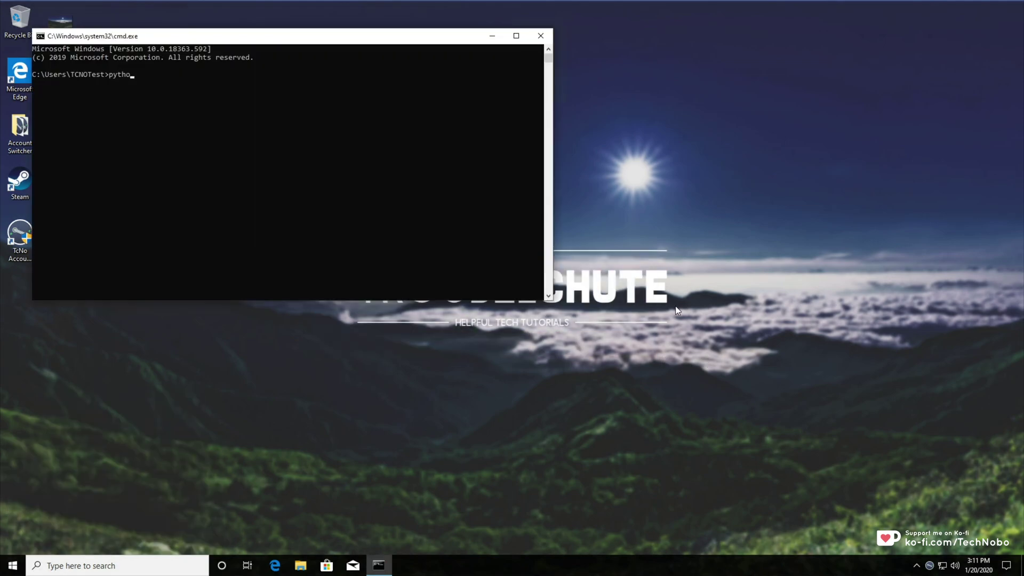
type("n")
key("Return")
Step: Close the console, look over the Python 3.7 Store listing, then close the Microsoft Store
left_click(540, 36)
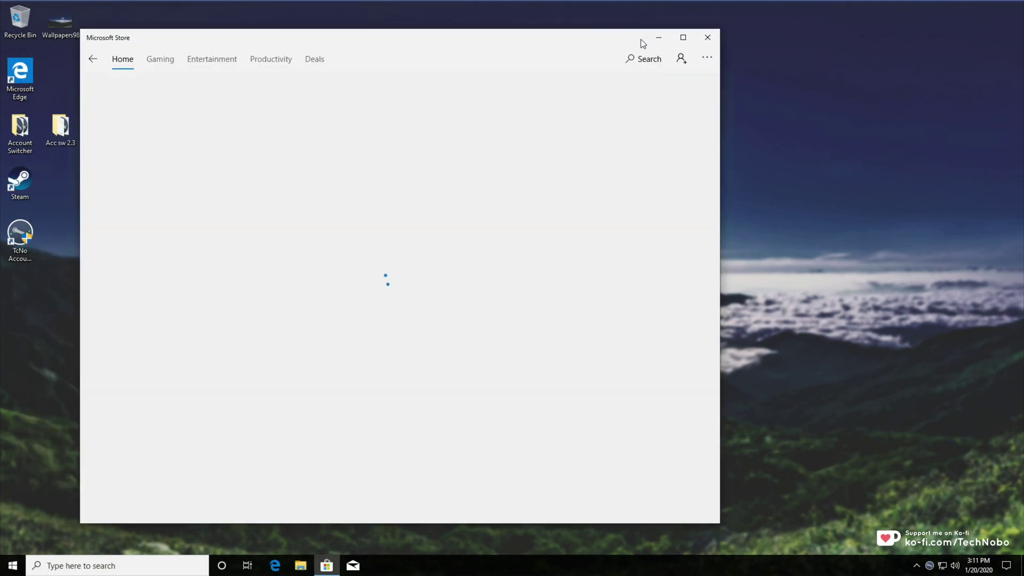
left_click_drag(641, 39, 737, 29)
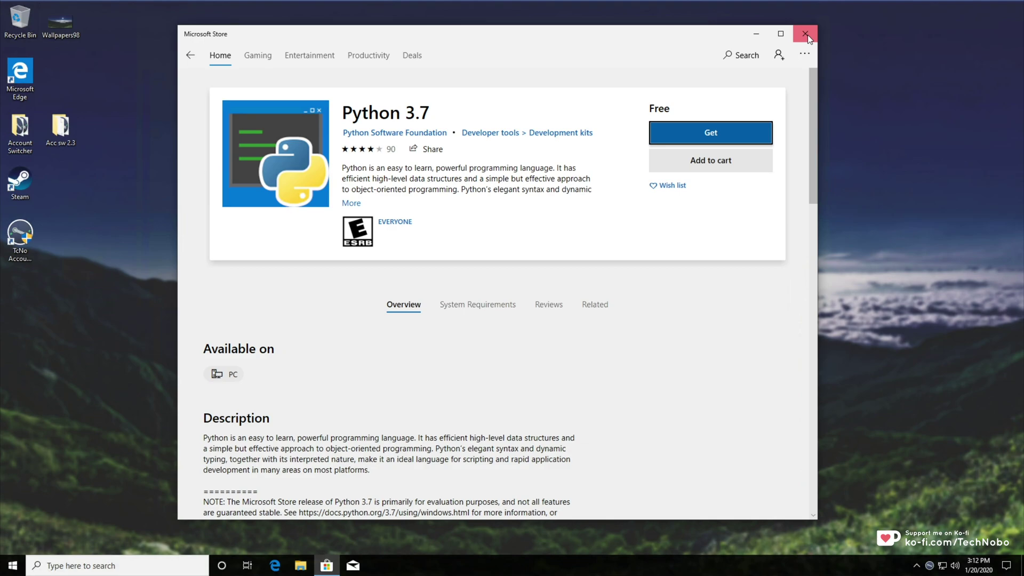
scroll(723, 223, "down", 3)
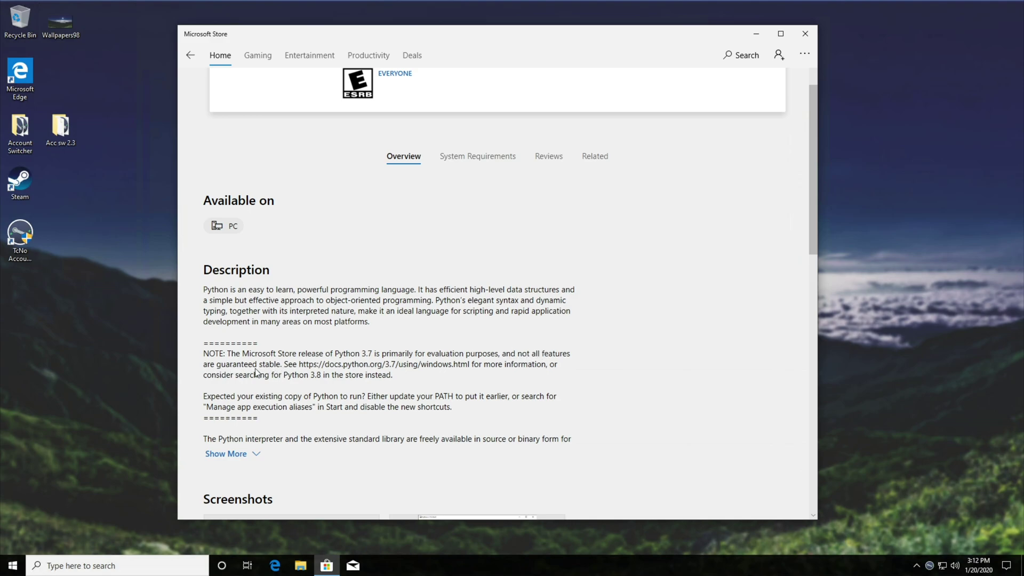
left_click(805, 34)
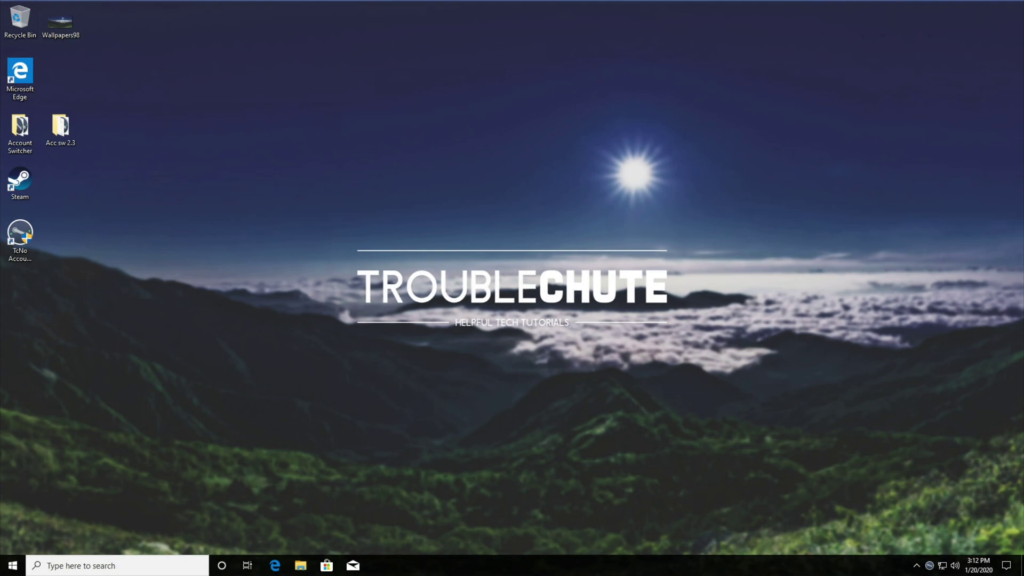
Step: Load python.org/downloads in Microsoft Edge and maximize the browser window
left_click(274, 565)
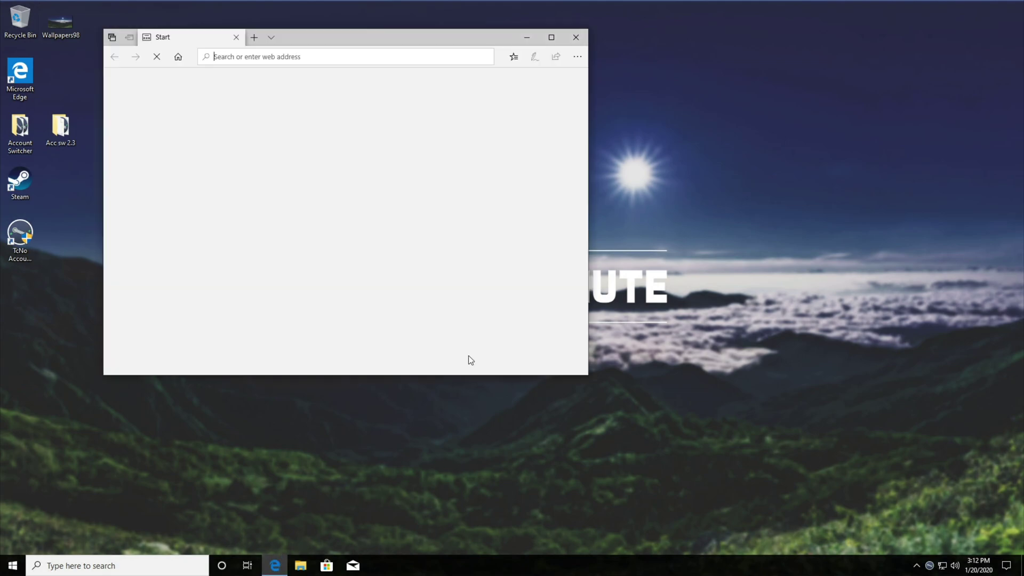
type("https://www.python.org/downloads/")
left_click_drag(336, 40, 504, 75)
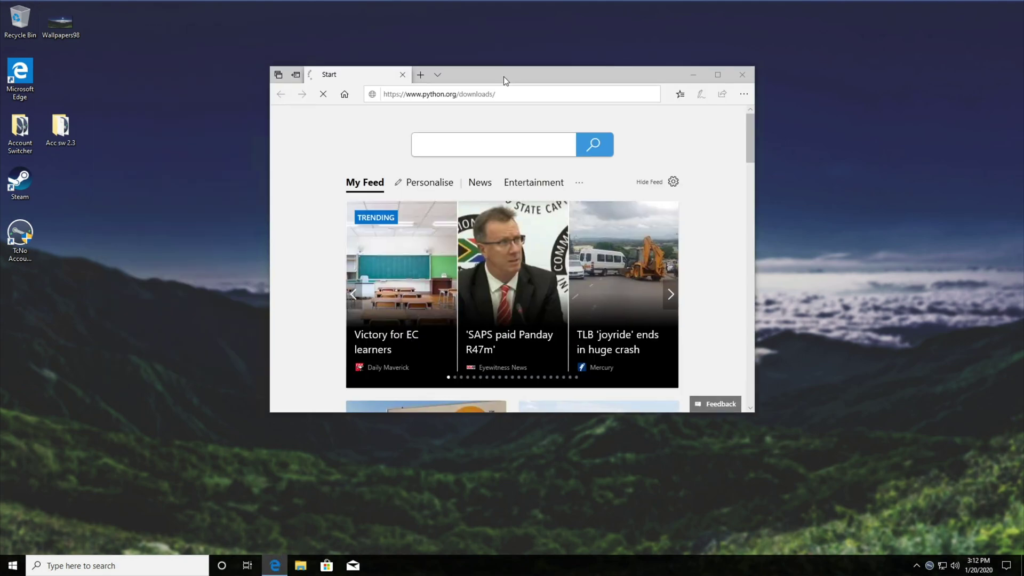
key("Return")
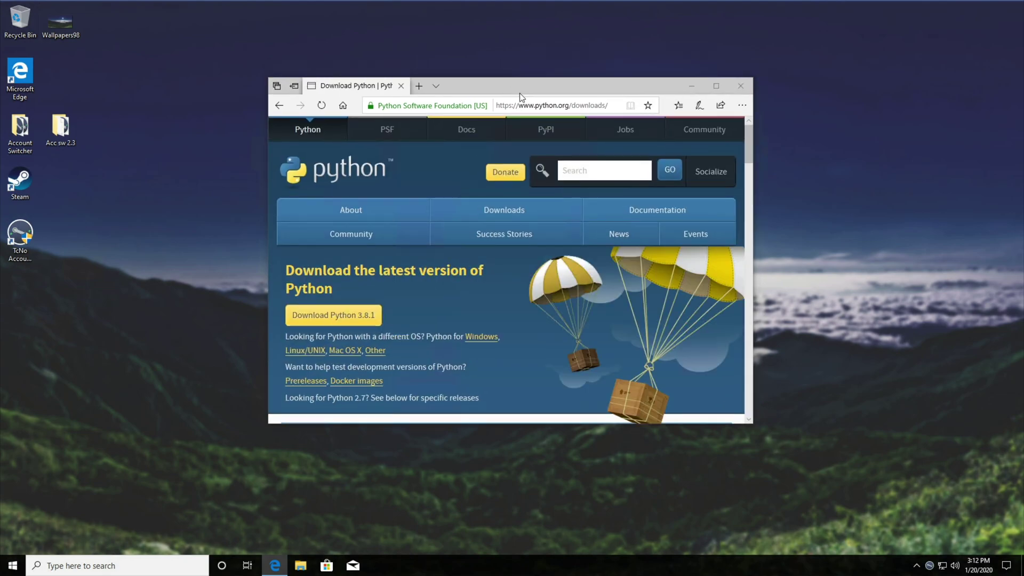
left_click(717, 74)
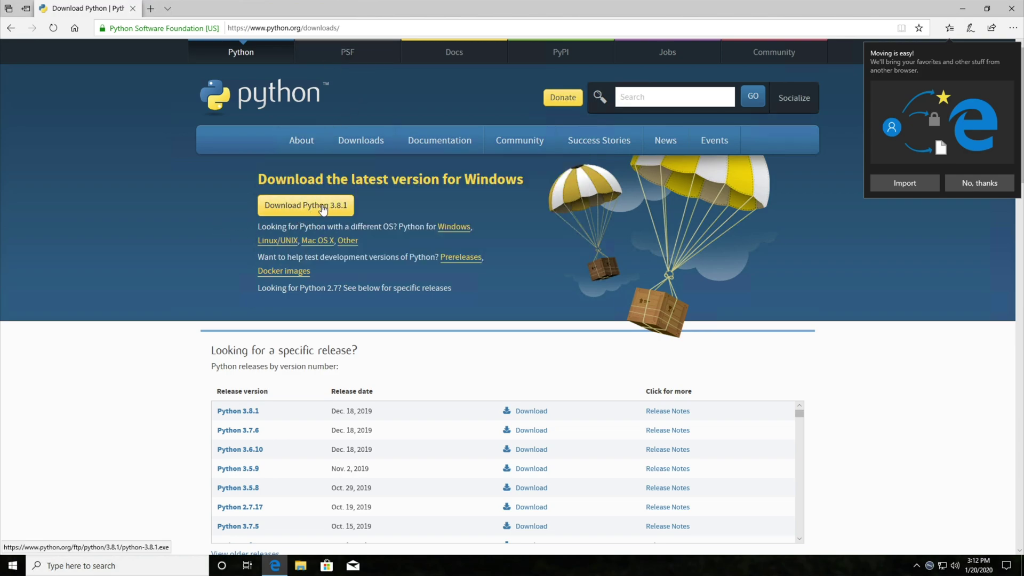
Step: Go to the Python releases for Windows page and find the 3.8.1 release
left_click_drag(259, 229, 349, 229)
left_click(373, 229)
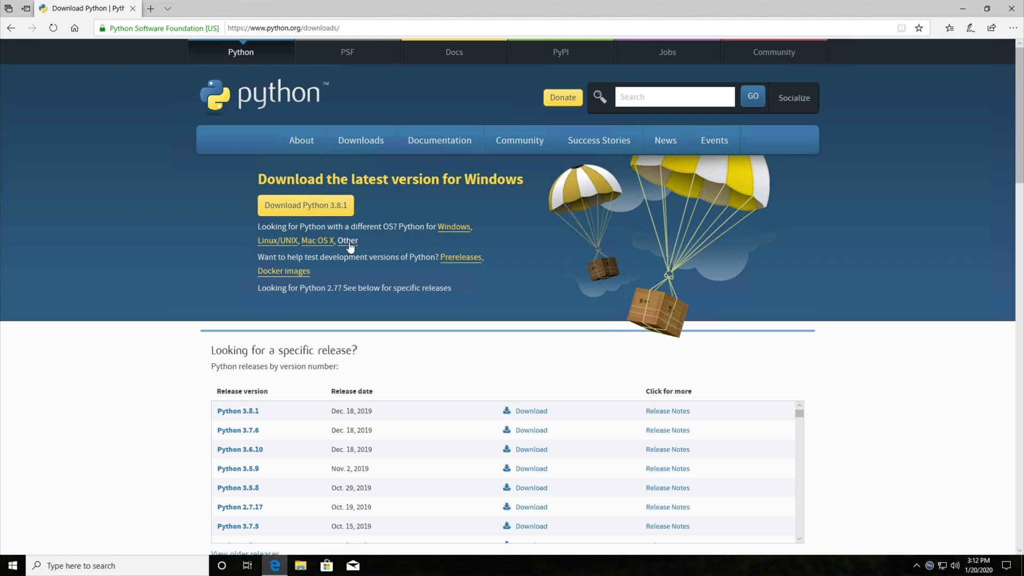
left_click(441, 226)
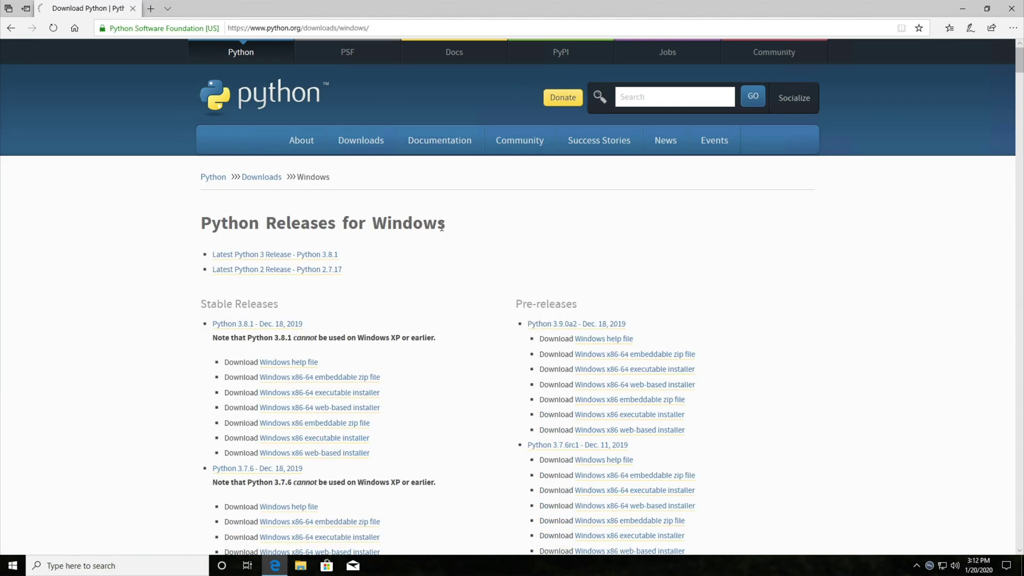
scroll(385, 238, "down", 3)
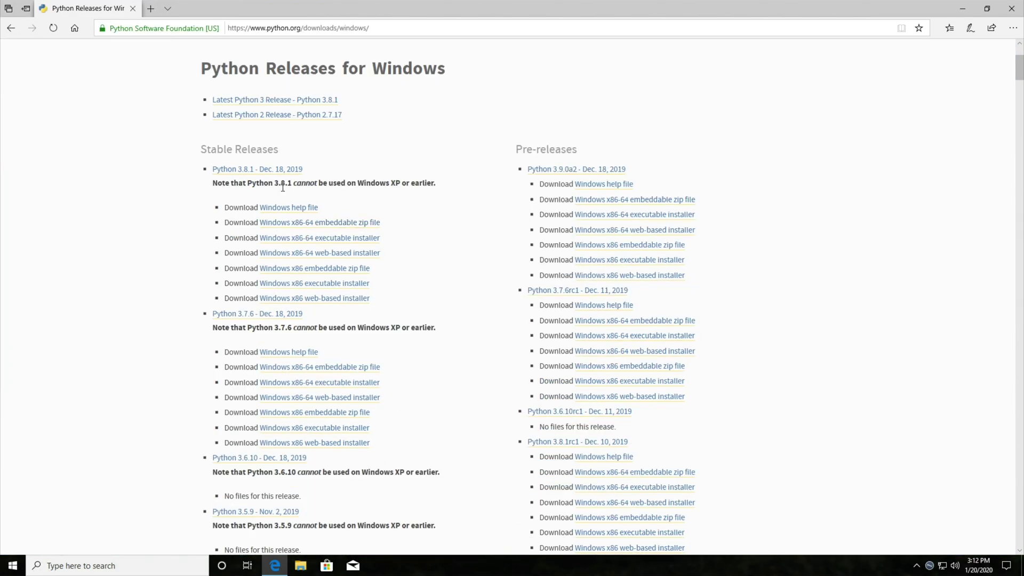
left_click_drag(275, 186, 294, 187)
left_click(296, 186)
Step: Download and run the Python 3.8.1 Windows x86-64 executable installer
left_click(345, 241)
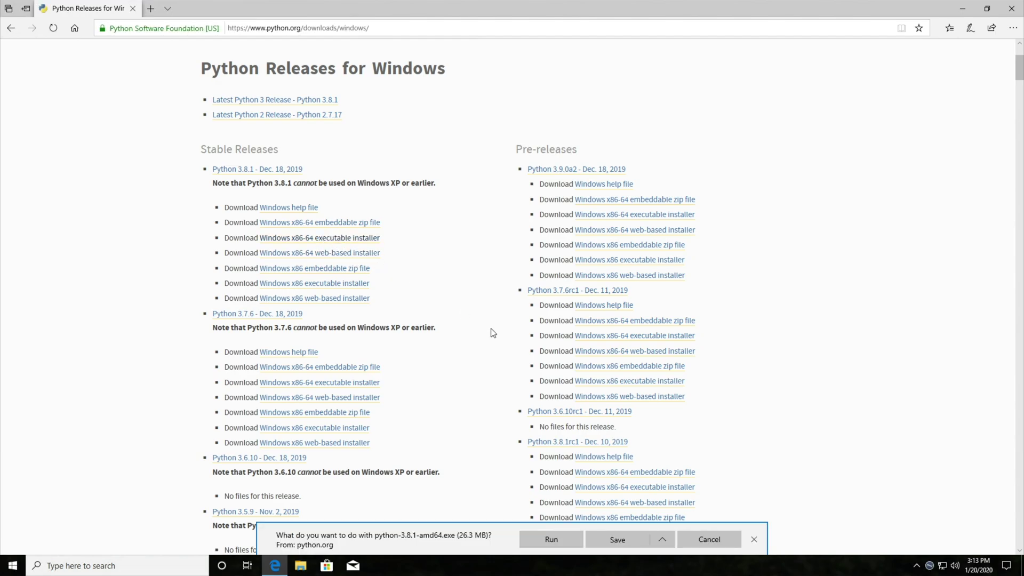
left_click(594, 539)
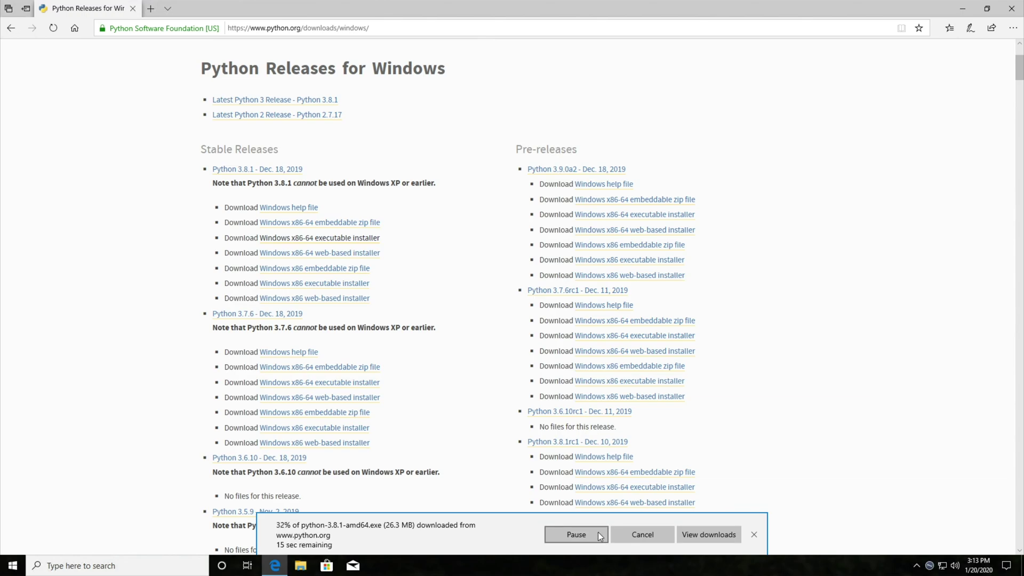
left_click(572, 535)
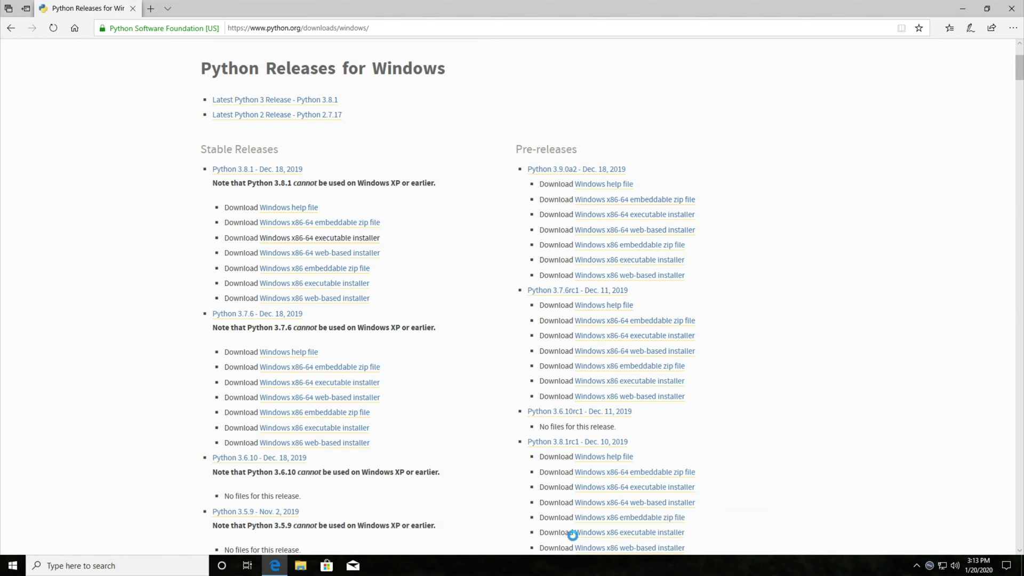
left_click(964, 10)
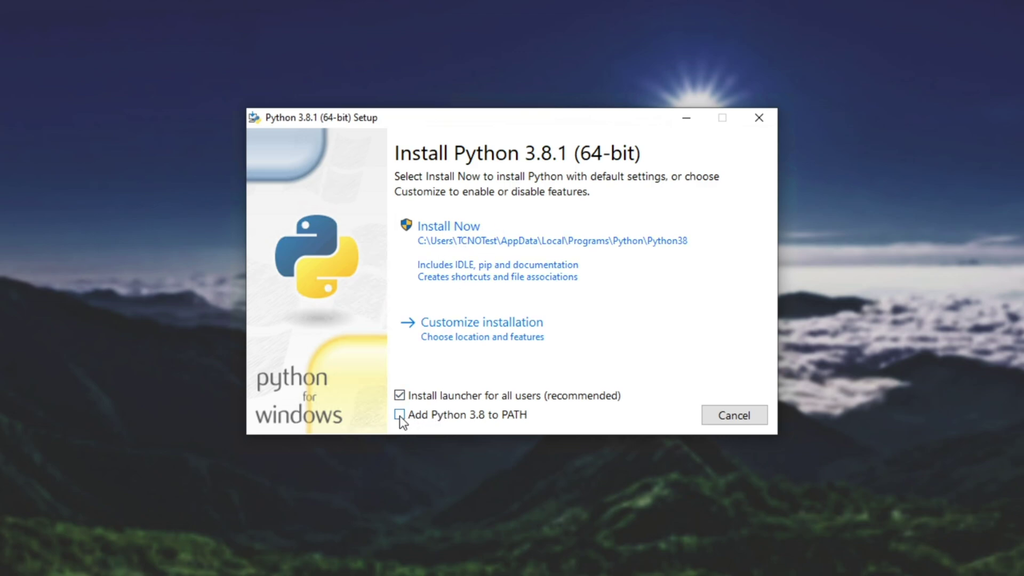
Step: Install Python 3.8.1 with default settings and Add Python 3.8 to PATH ticked
left_click(498, 416)
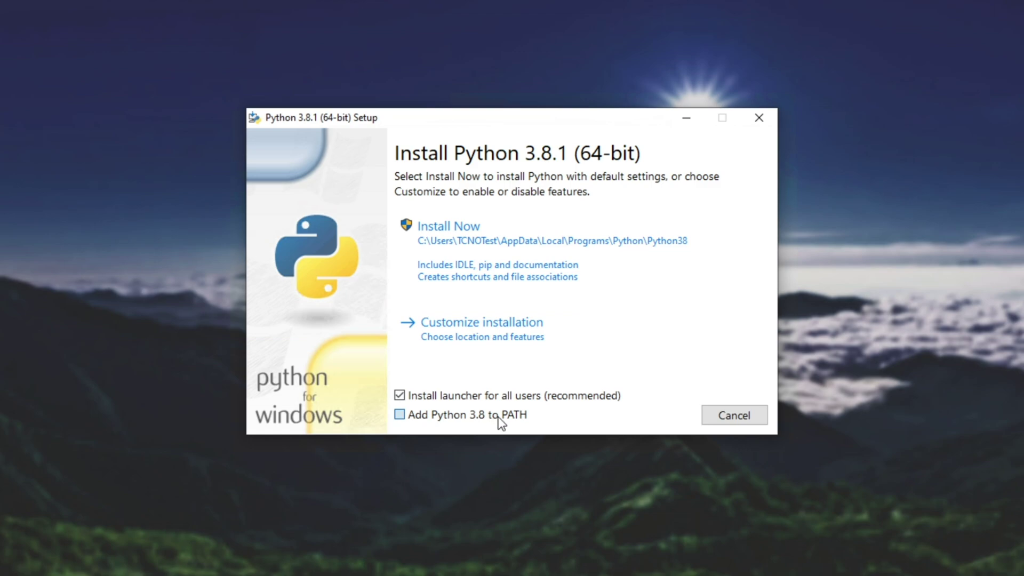
left_click(485, 223)
left_click(445, 387)
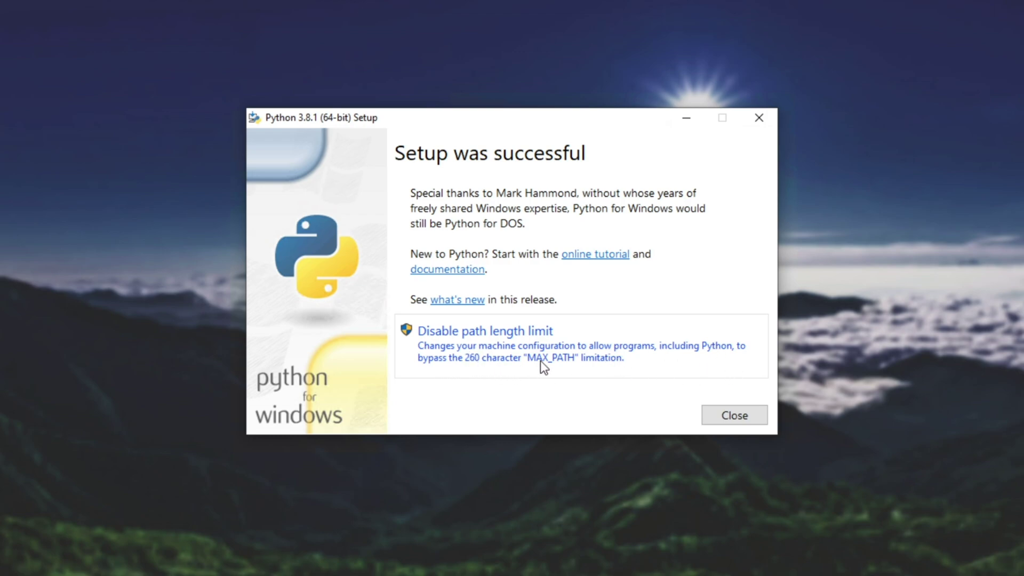
Step: Disable the path length limit, approve the change, and close setup
left_click(580, 345)
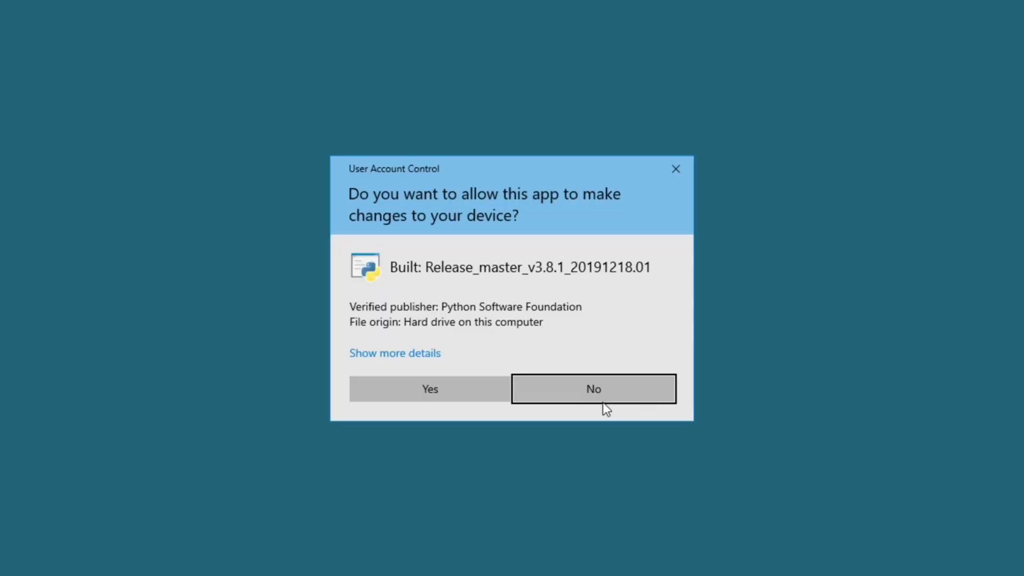
left_click(479, 388)
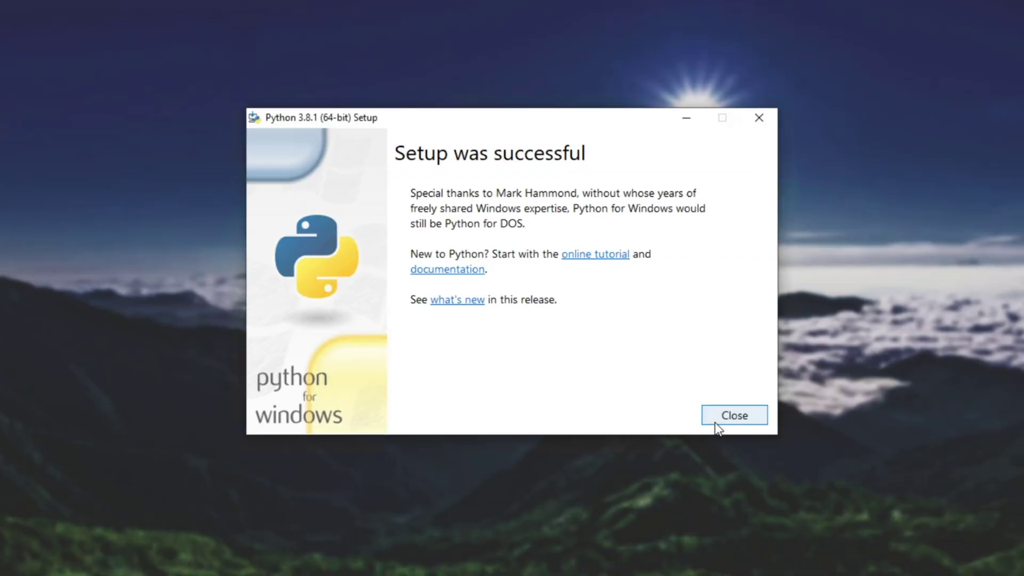
left_click(718, 417)
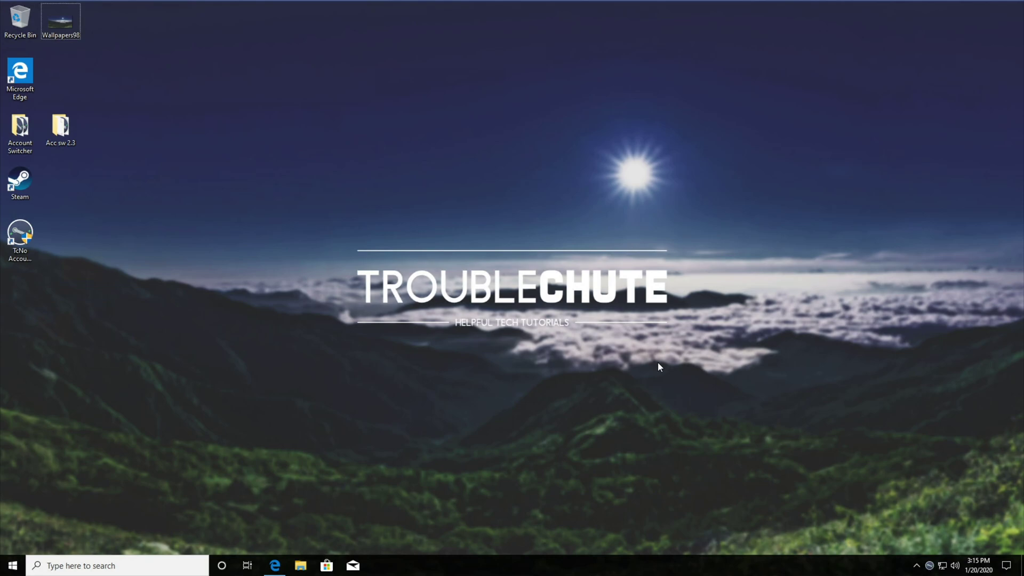
Step: Open cmd and run python to launch the 3.8.1 interpreter, then exit it with Ctrl+Z
key("super+r")
type("cmd")
key("Return")
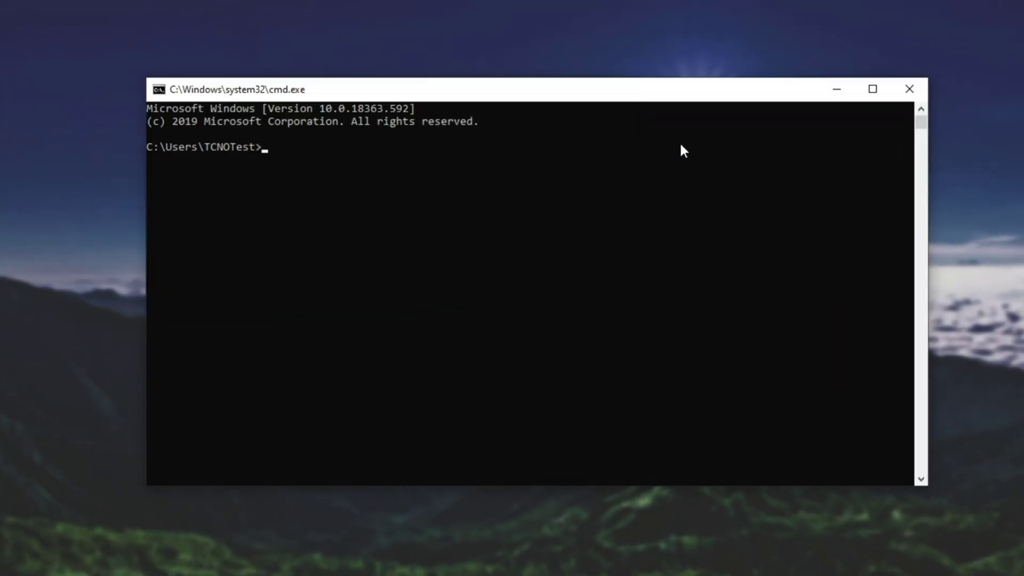
type("python")
key("Return")
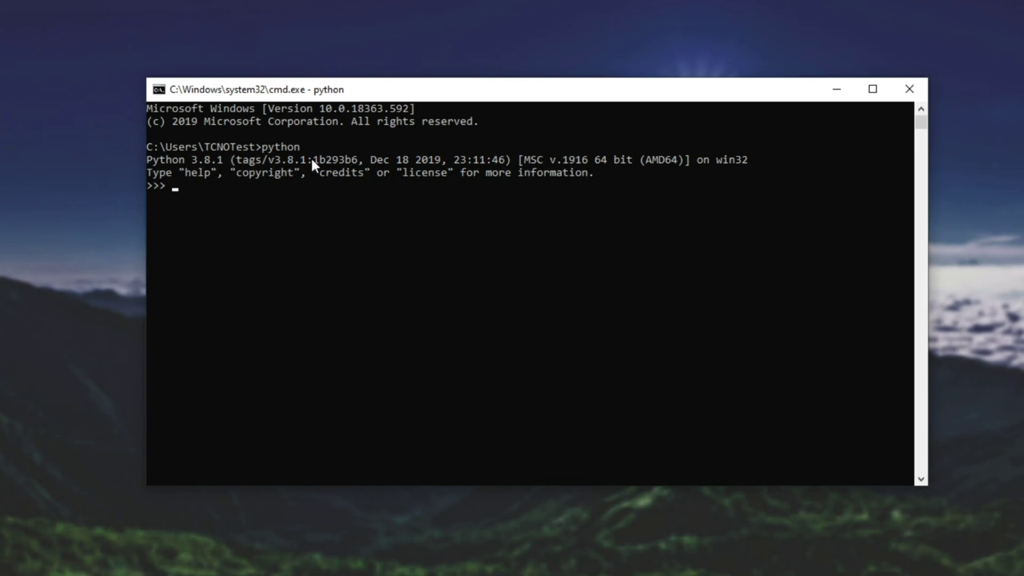
left_click(165, 184)
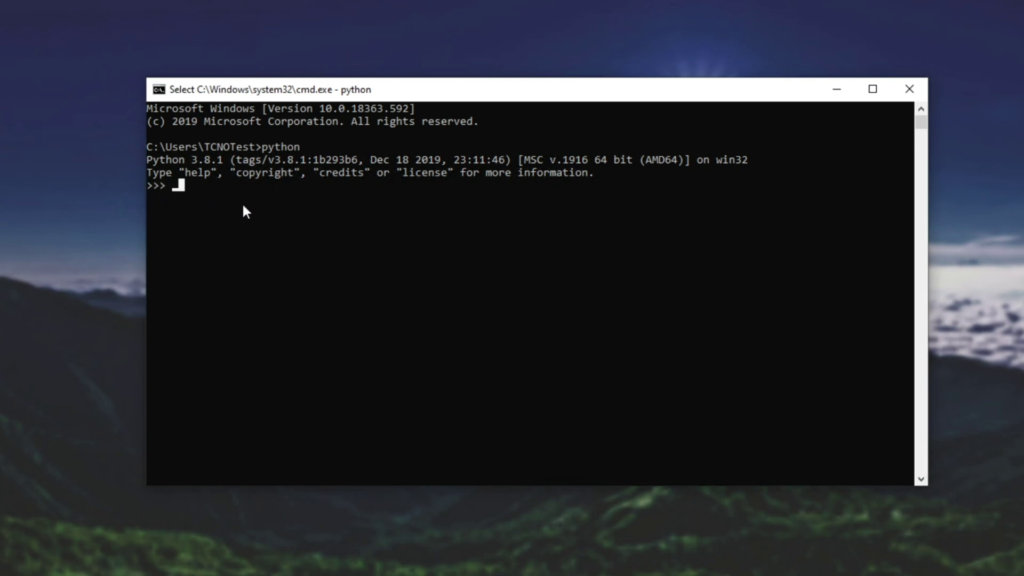
key("Escape")
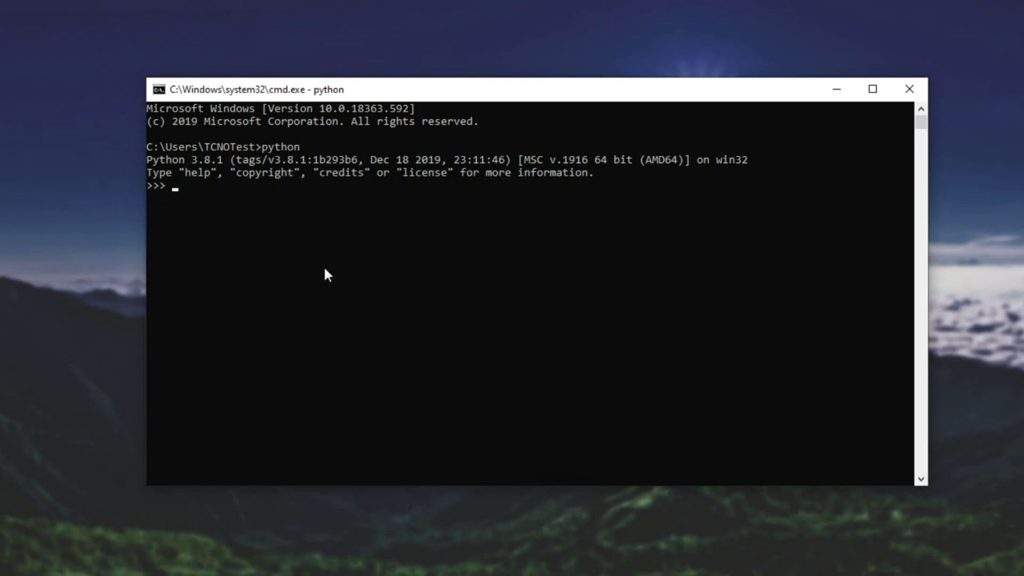
key("ctrl+z")
key("Return")
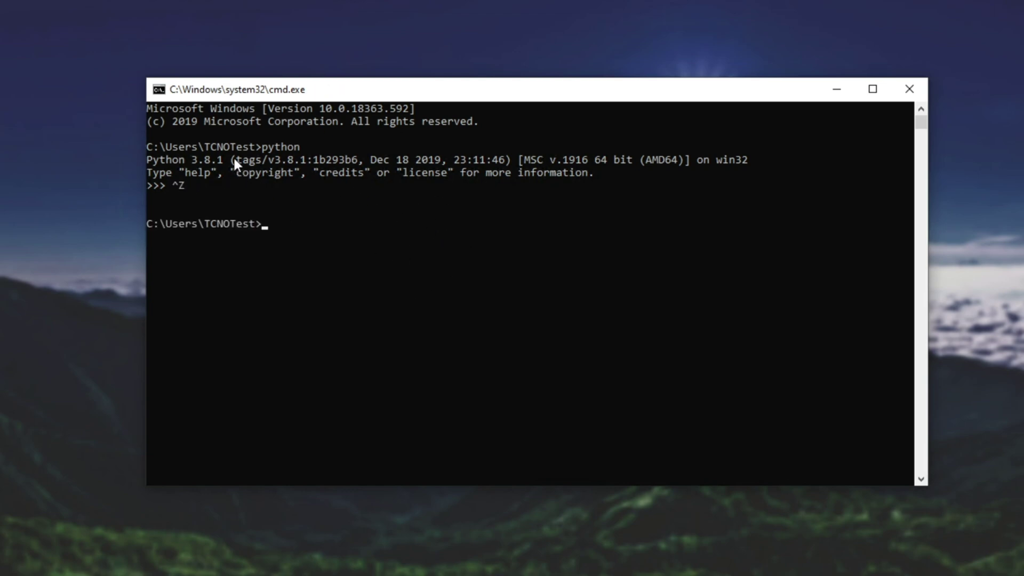
Step: Clear the console and run python --version, confirming it reports 3.8.1
type("cls")
key("Return")
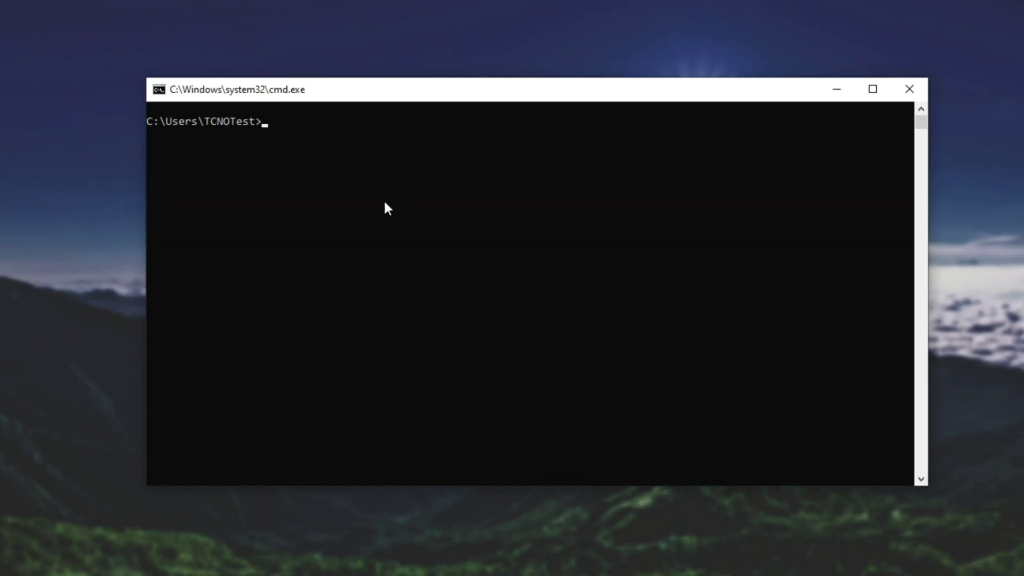
type("python --version")
key("Return")
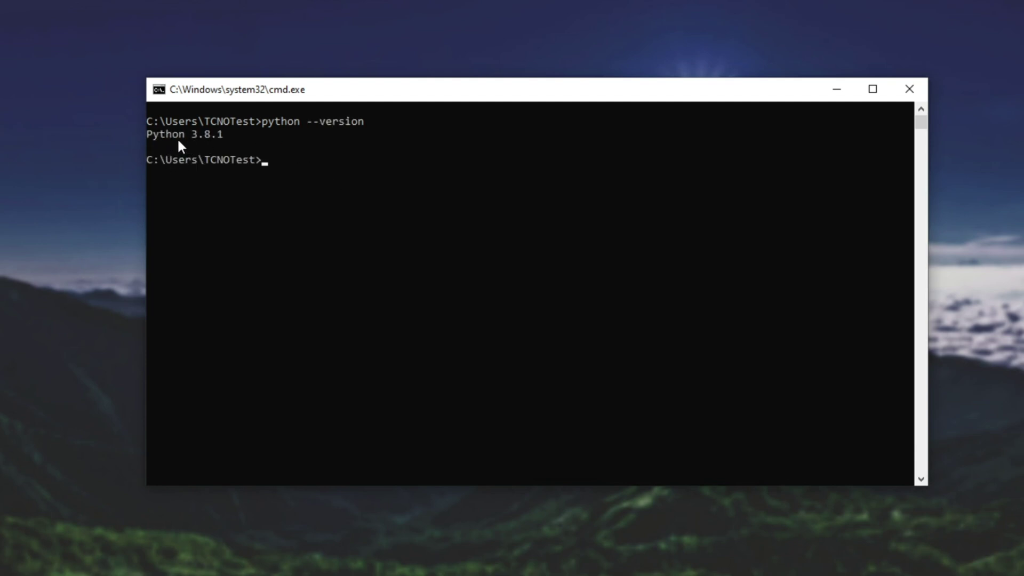
left_click_drag(223, 134, 193, 135)
key("ctrl+c")
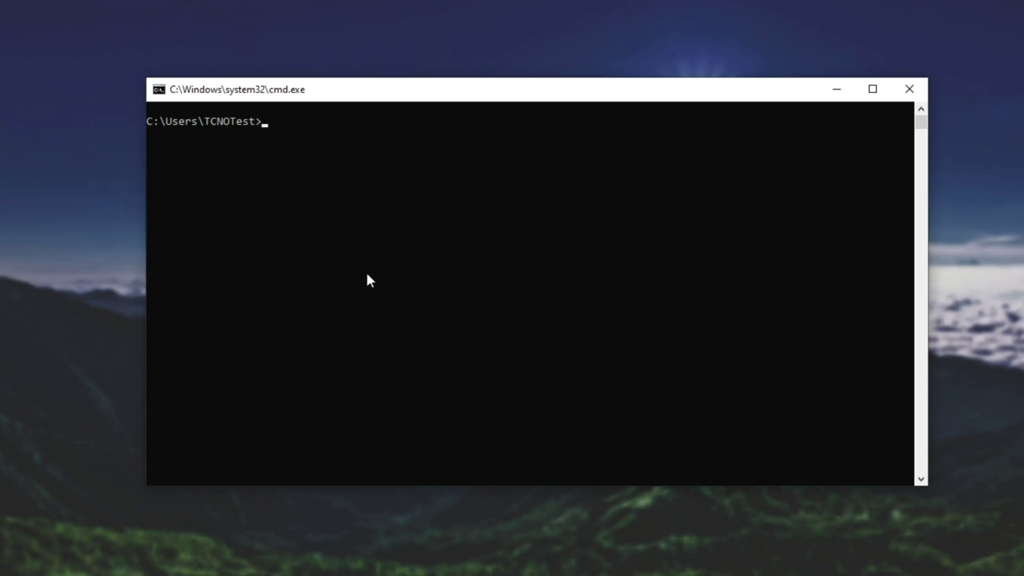
Step: Run print("Hello internet") in the interpreter, exit Python, and close the console
type("python")
key("Return")
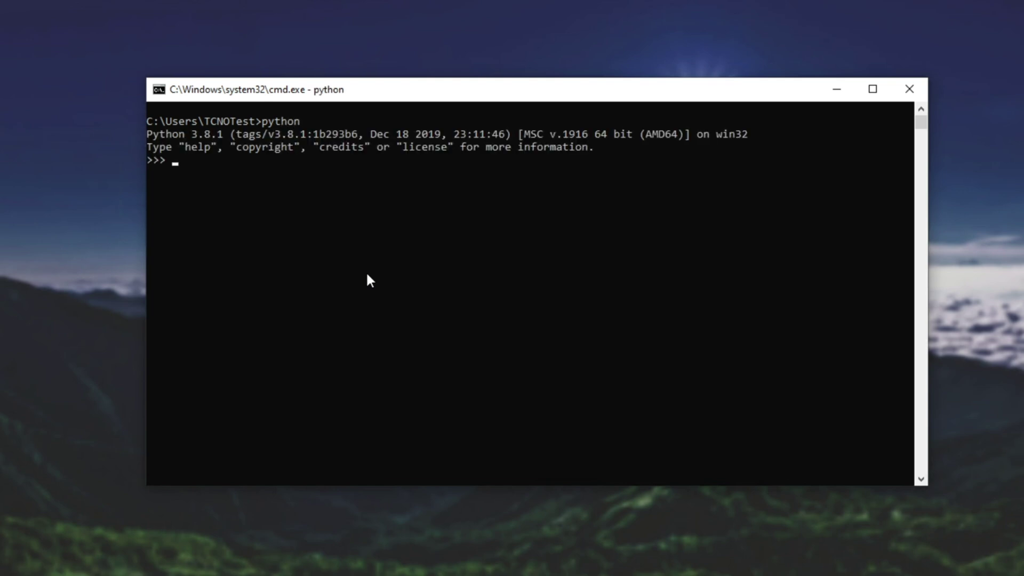
type("print()")
key("Left")
type("\"\"")
key("Left")
type("Hello internet")
key("Return")
key("ctrl+z")
key("Return")
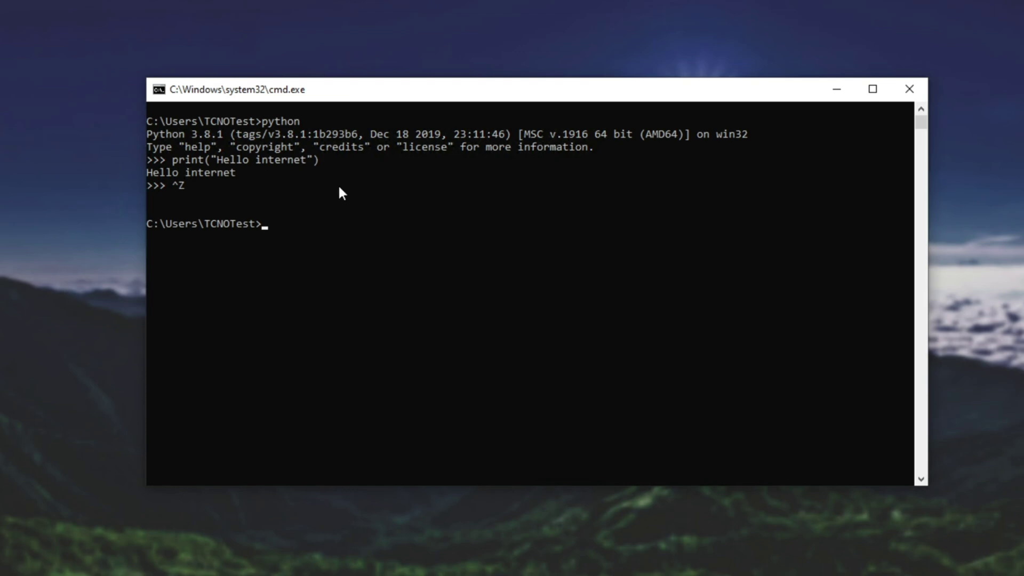
left_click(911, 88)
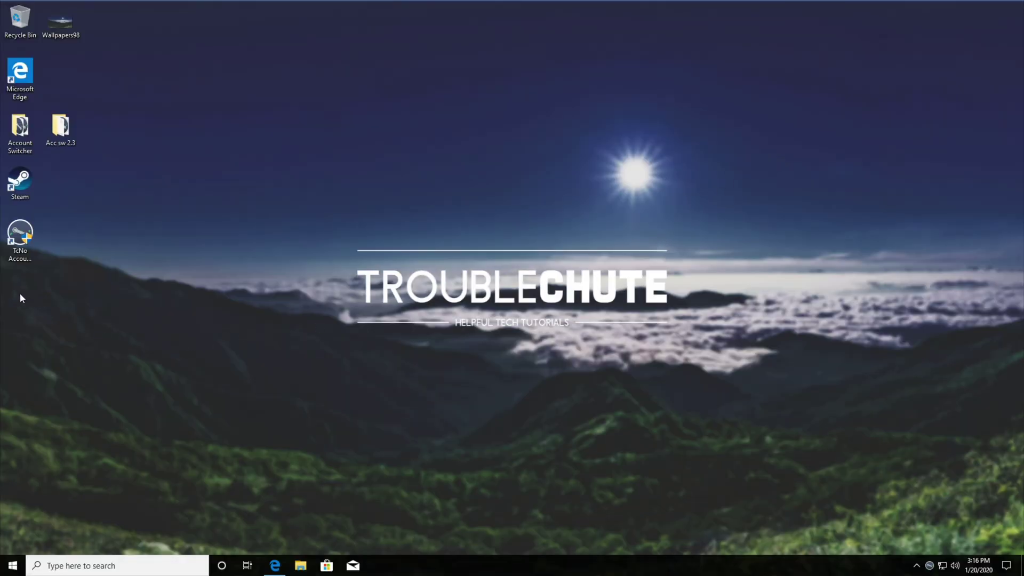
Step: Create a new empty text document named Test on the desktop
right_click(20, 295)
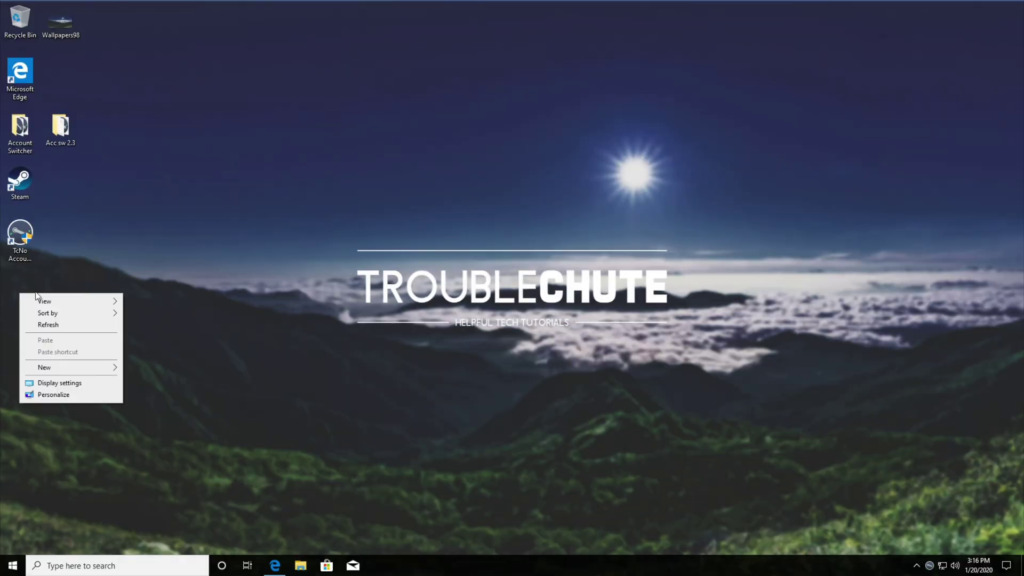
mouse_move(68, 369)
left_click(171, 419)
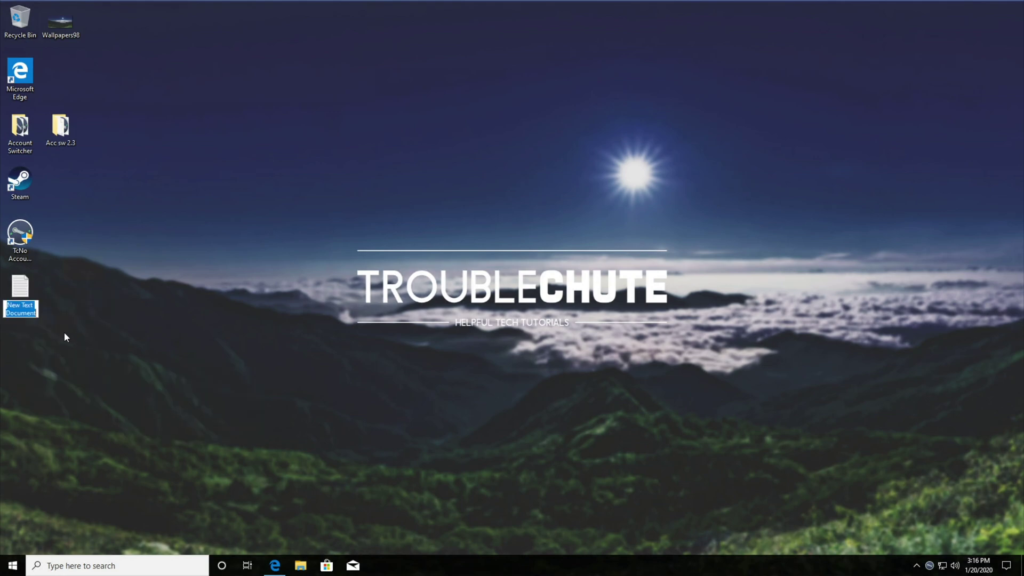
type("Test")
key("Return")
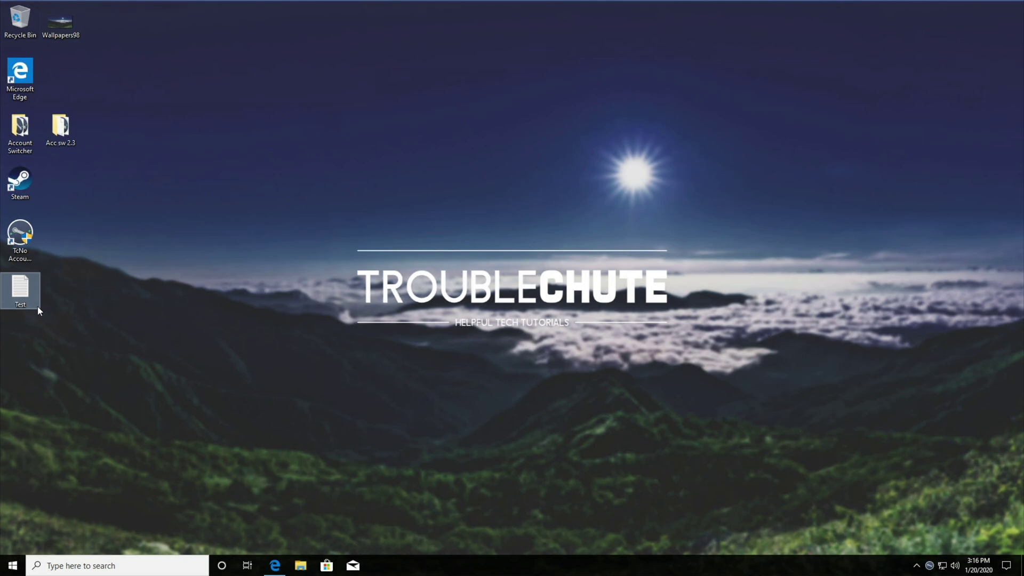
mouse_move(26, 303)
left_click(97, 324)
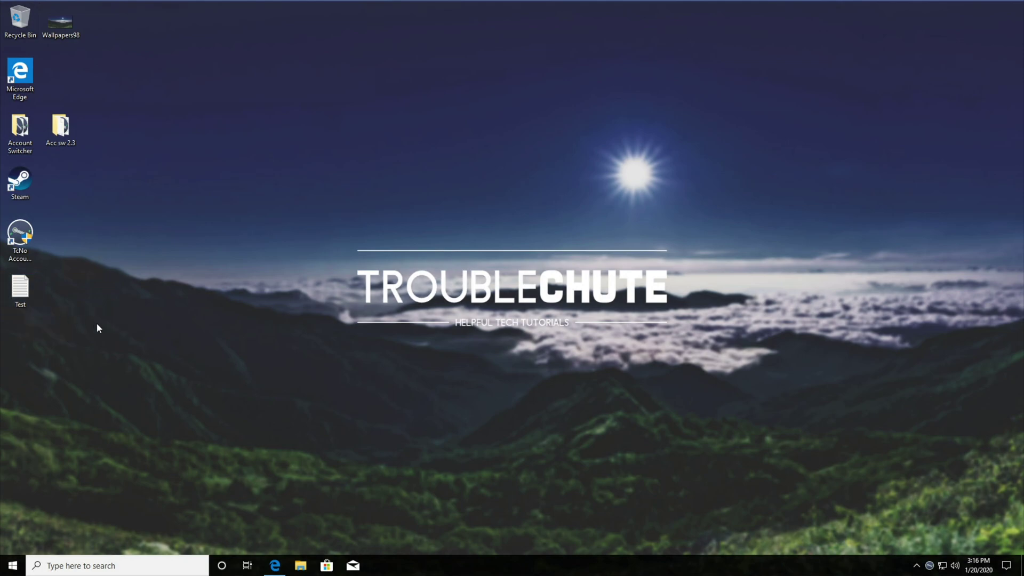
Step: Turn on File name extensions in File Explorer's View settings, then close the folder
double_click(63, 134)
left_click(322, 137)
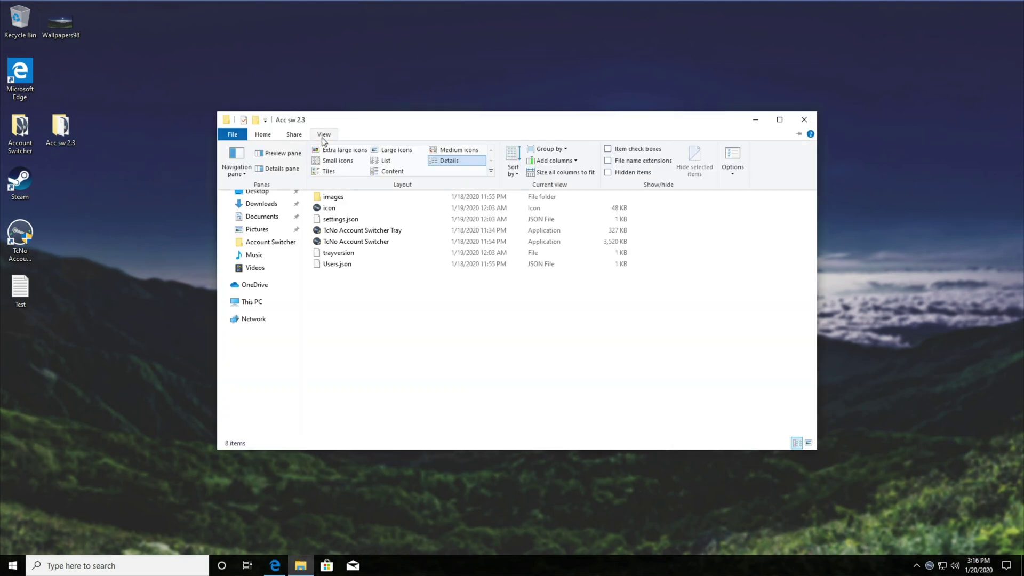
left_click(633, 162)
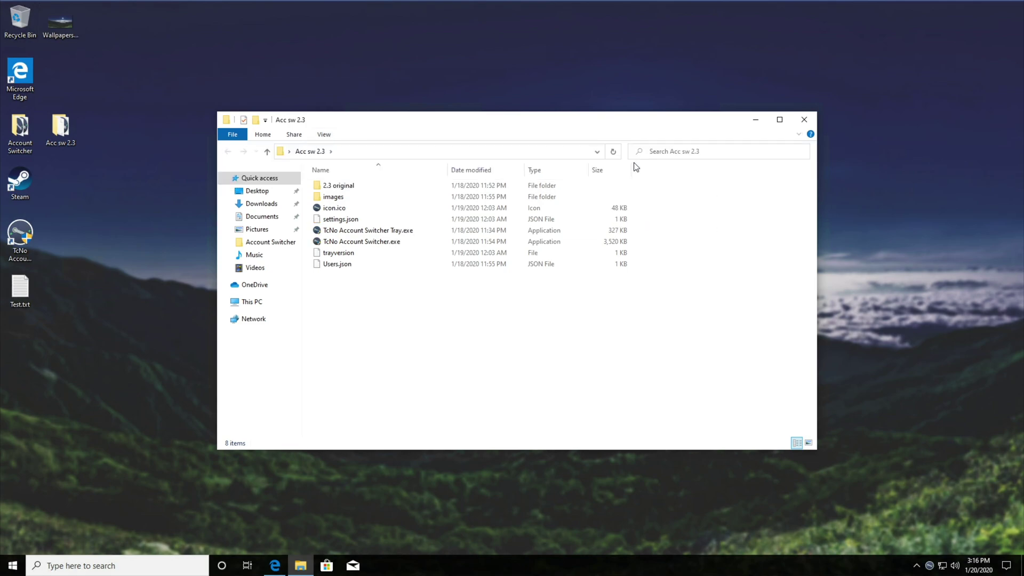
left_click(803, 122)
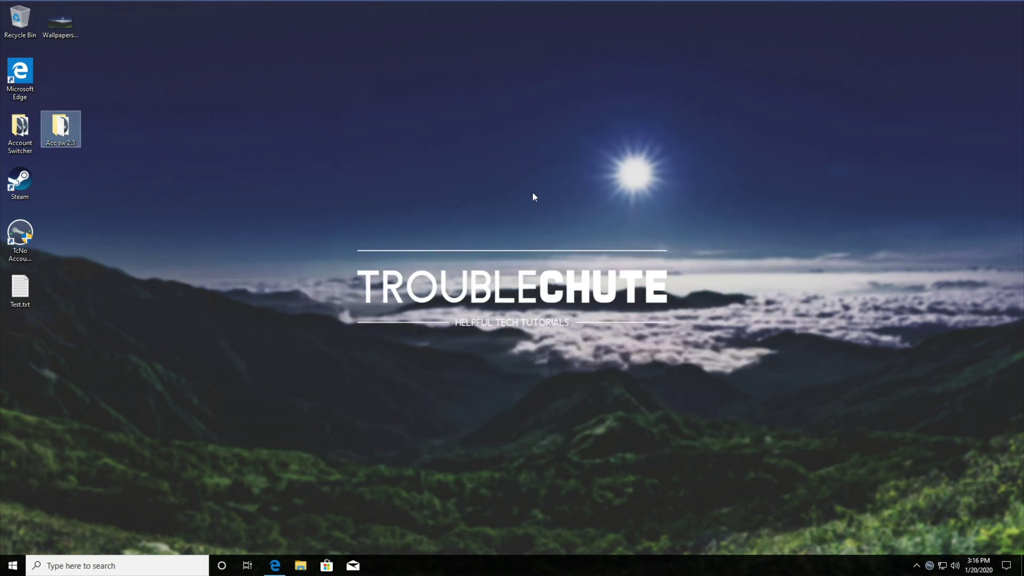
Step: Rename the desktop file Test.txt to Test.py and confirm the extension change
left_click(16, 306)
left_click(21, 304)
double_click(26, 305)
type("py")
key("Return")
key("Return")
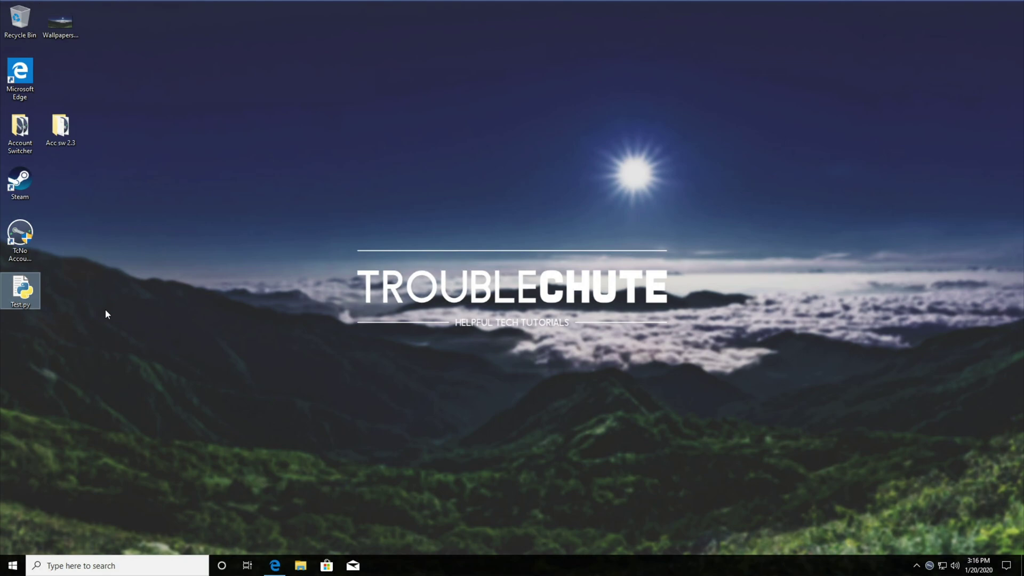
mouse_move(22, 287)
right_click(31, 296)
Step: Open Test.py in Notepad using Open with
left_click(69, 352)
left_click(446, 309)
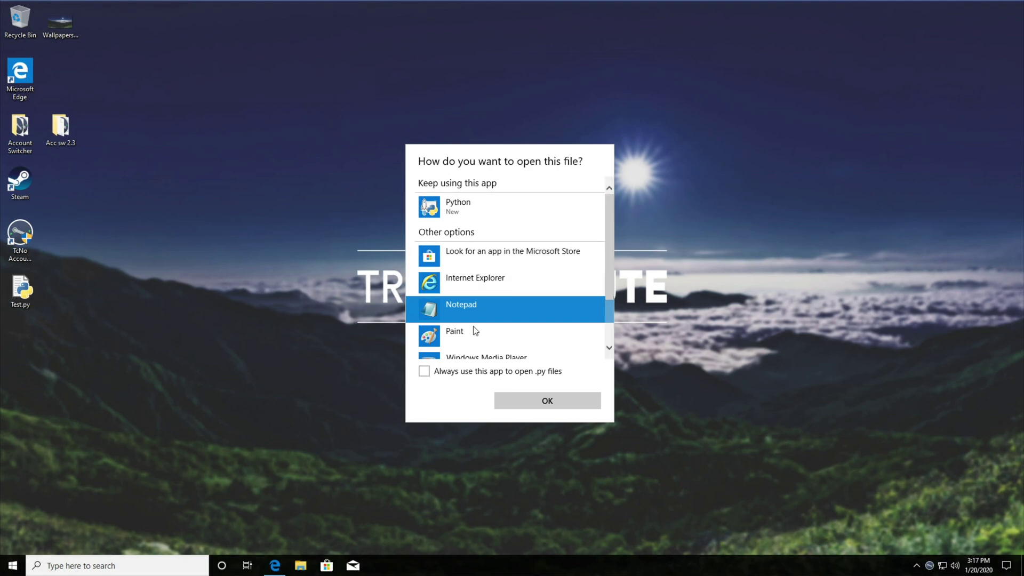
double_click(462, 308)
Step: Write print("Hello internet") in Test.py and save it
type("print(\"\")")
key("Left")
key("Left")
type("Hello internet")
key("Right")
key("Right")
key("ctrl+s")
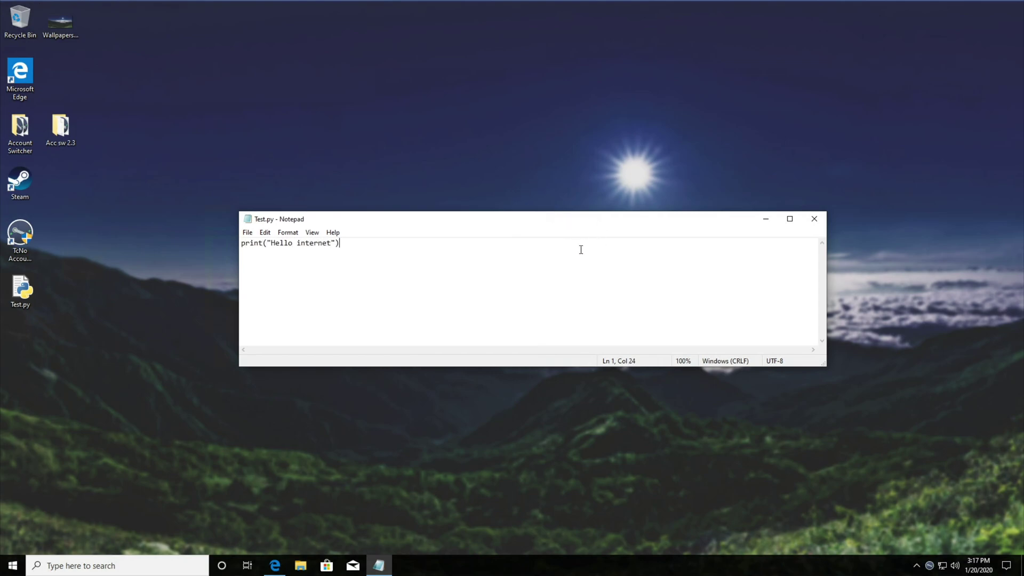
Step: Close Notepad and open Command Prompt in the Desktop folder with cd Desktop
left_click(809, 223)
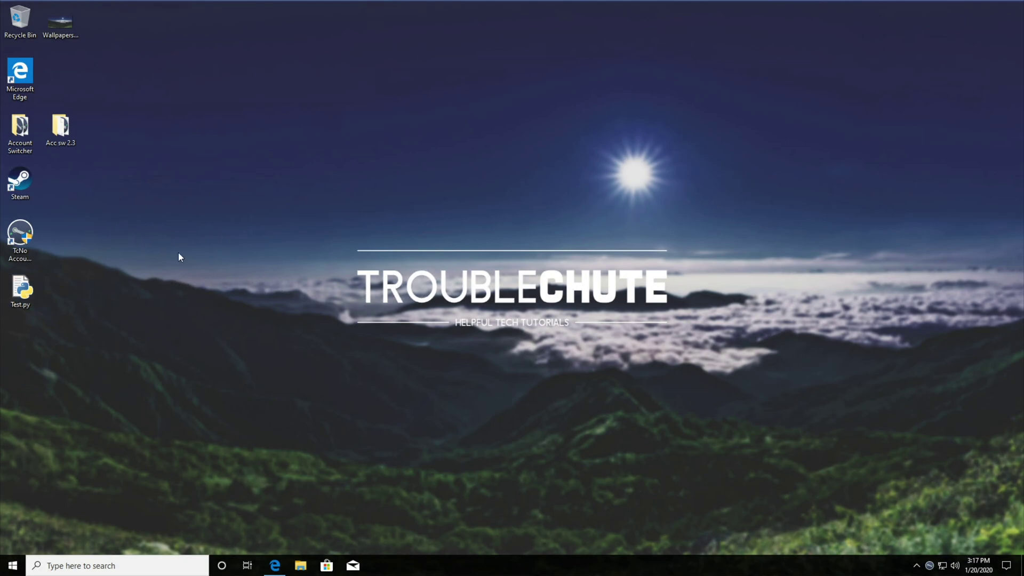
key("super+r")
type("cmd")
key("Return")
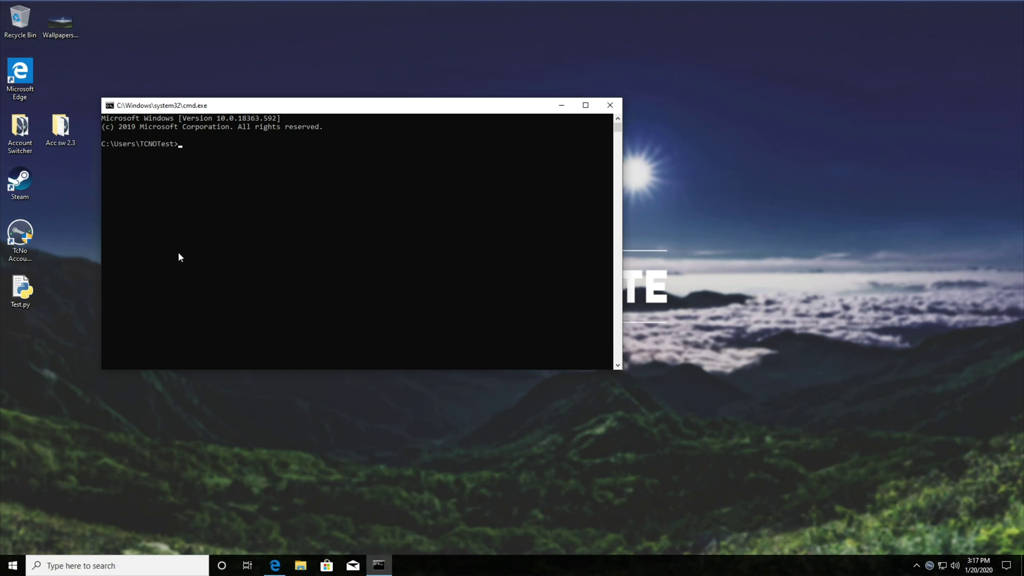
type("cd Desktop")
key("Return")
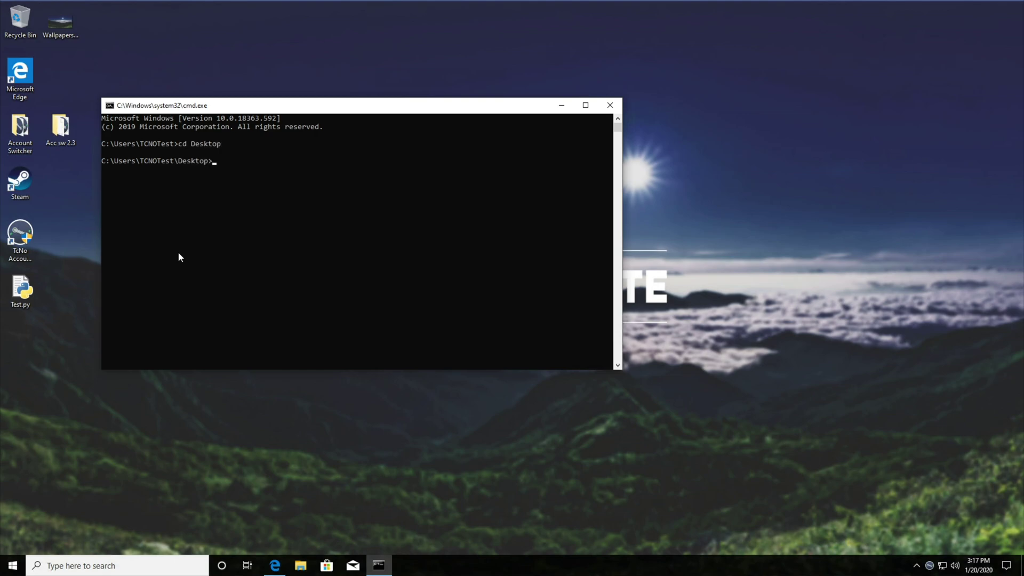
Step: Run Test.py, which prints Hello internet, and select the output line
type("Test.py")
key("Return")
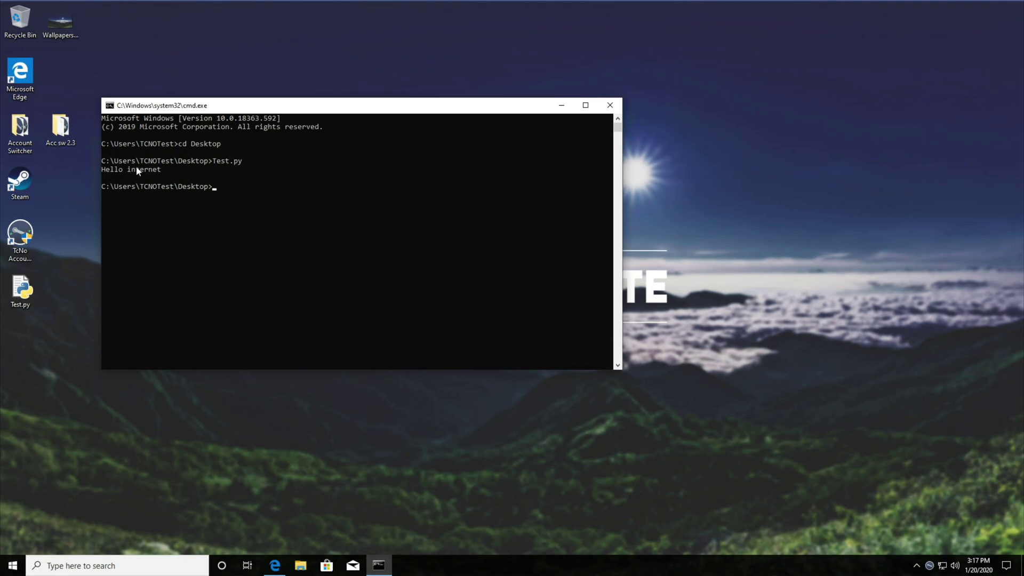
double_click(237, 164)
left_click(231, 203)
left_click_drag(161, 168, 96, 170)
Step: Copy the Hello internet output, close the console, and choose another app for Test.py
right_click(247, 244)
left_click(599, 107)
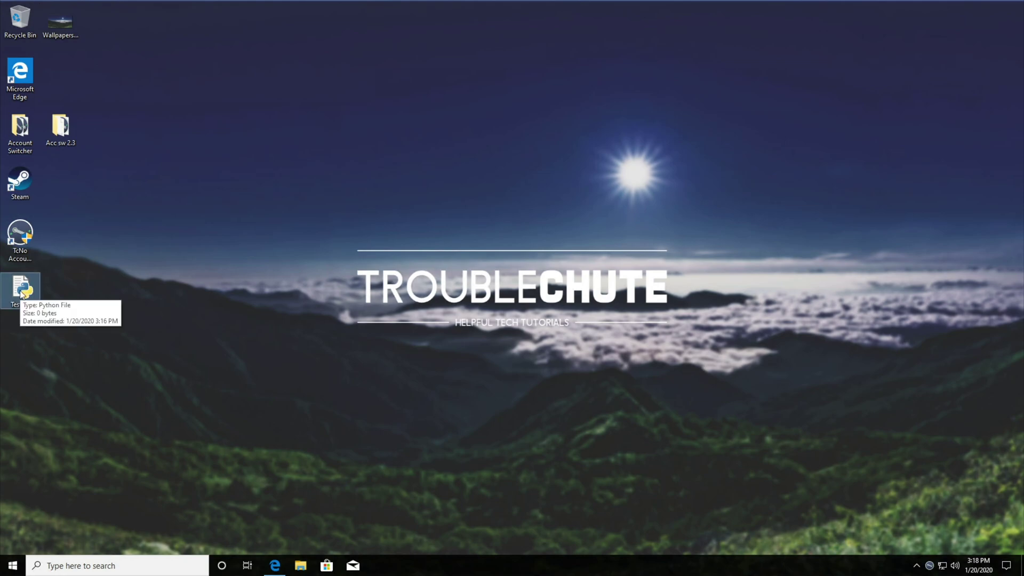
right_click(33, 285)
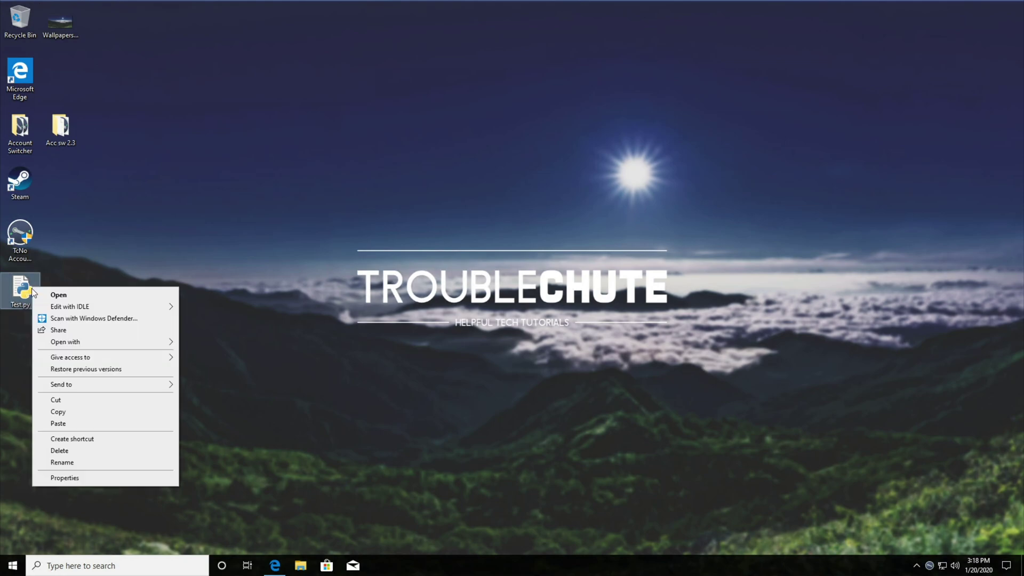
mouse_move(88, 344)
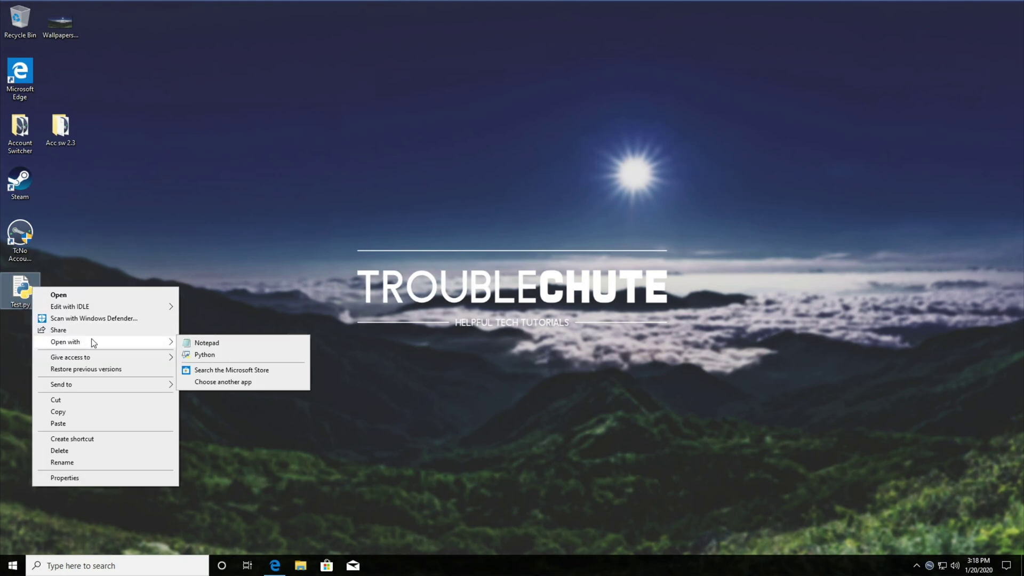
left_click(229, 381)
Step: Tick Always use this app for .py files and browse this PC for the program
left_click(443, 337)
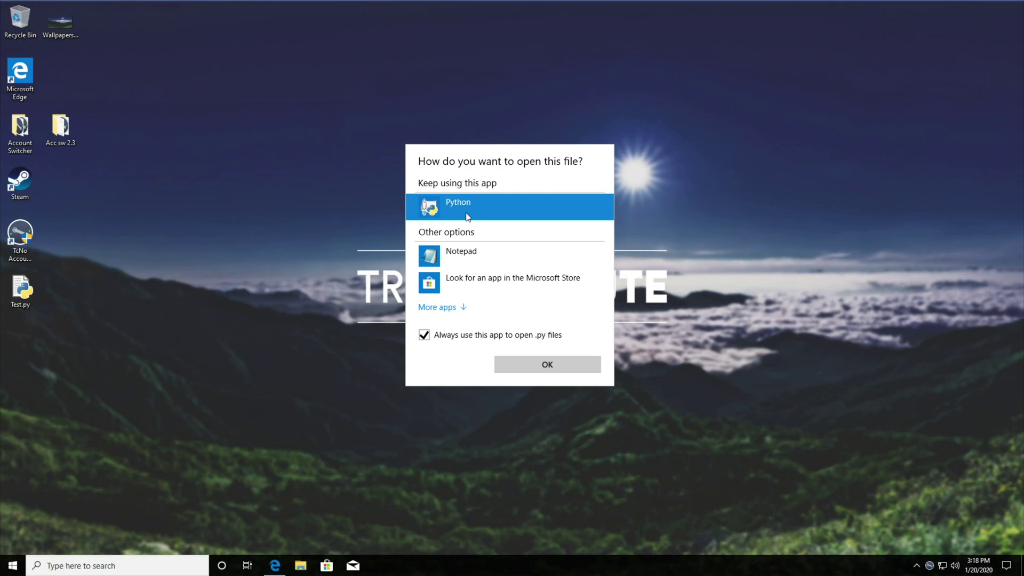
left_click(453, 307)
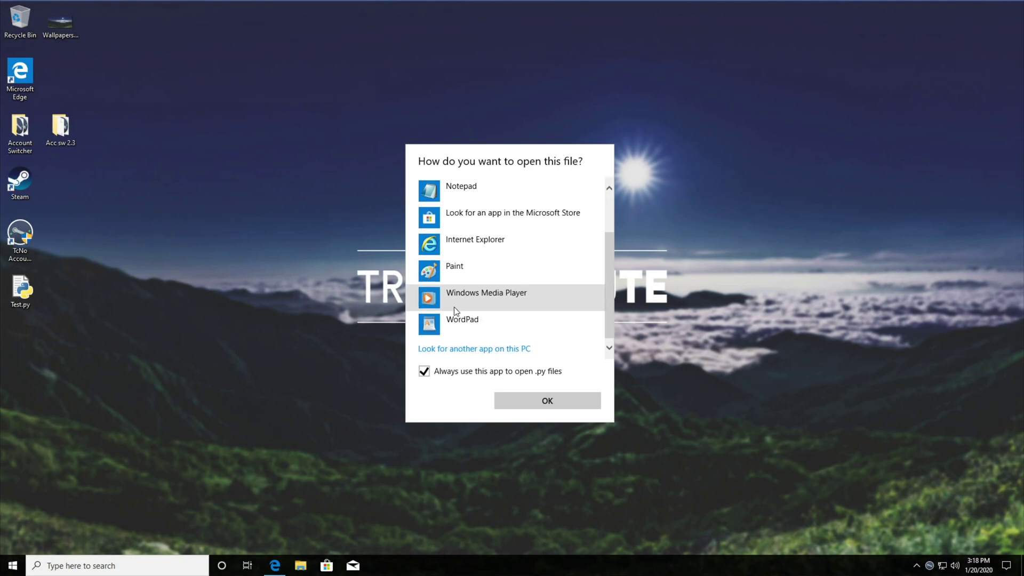
left_click(468, 345)
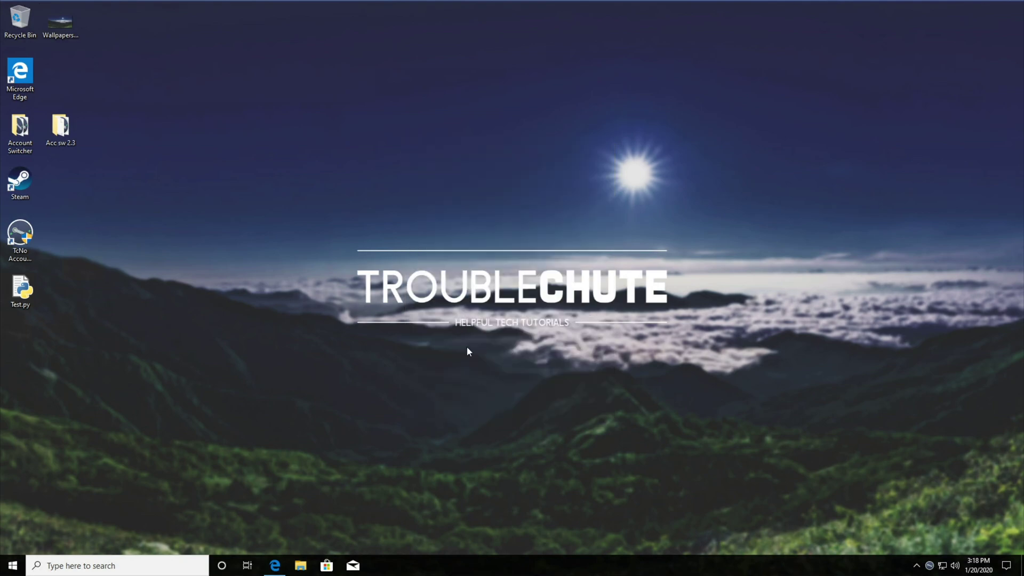
Step: Center the Open with browser and jump to the %appdata% folder via the address bar
left_click_drag(331, 14, 591, 155)
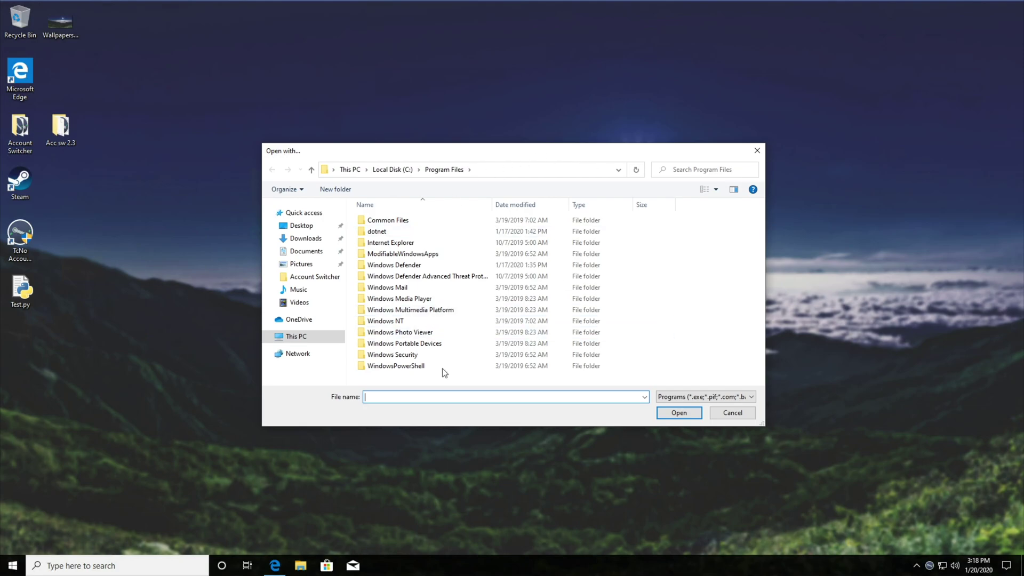
left_click(395, 171)
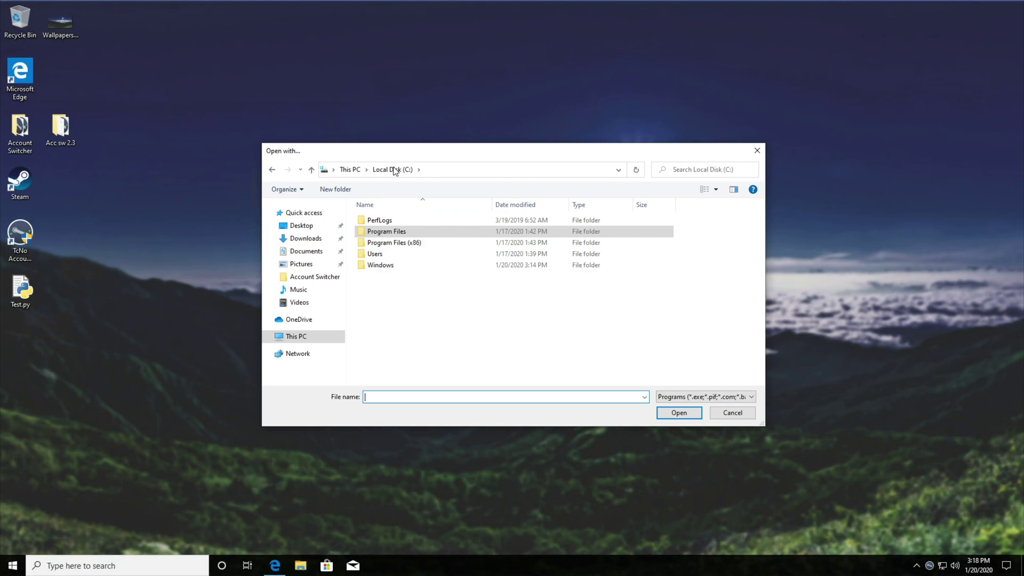
left_click(434, 242)
left_click(574, 170)
type("%appdata%")
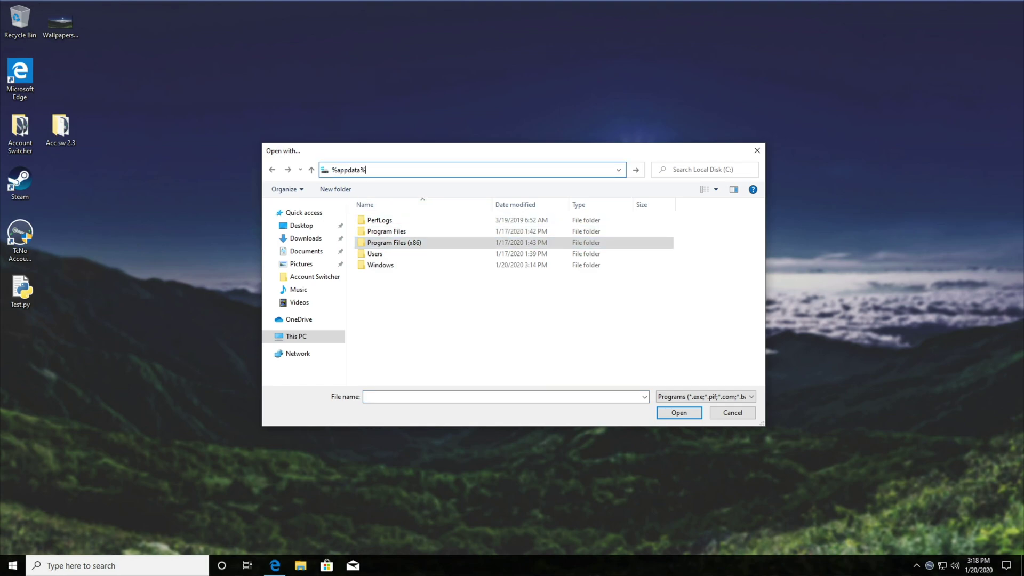
key("Return")
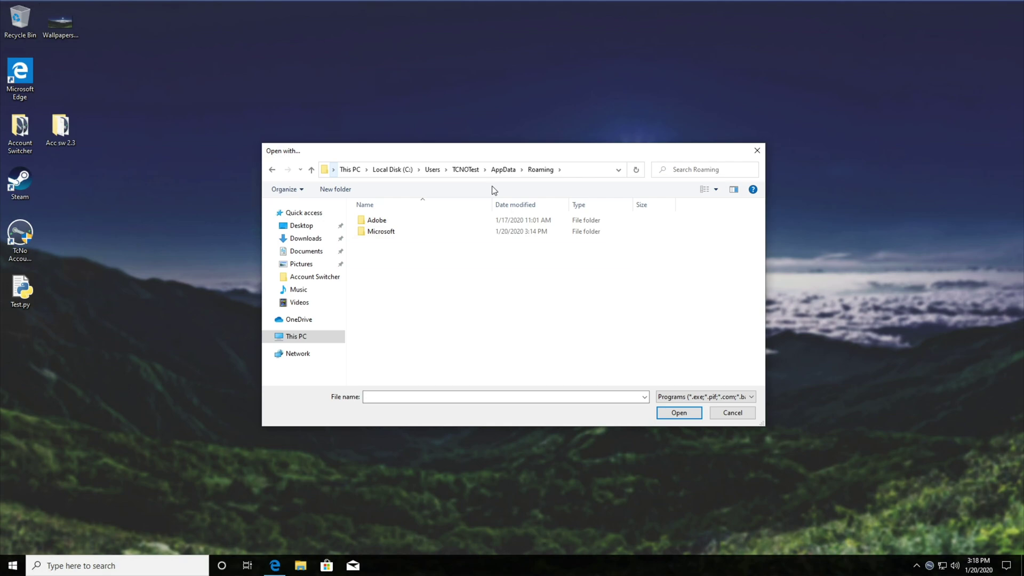
Step: Go to AppData\Local\Programs\Python\Python38 and select python.exe to open .py files
left_click(502, 170)
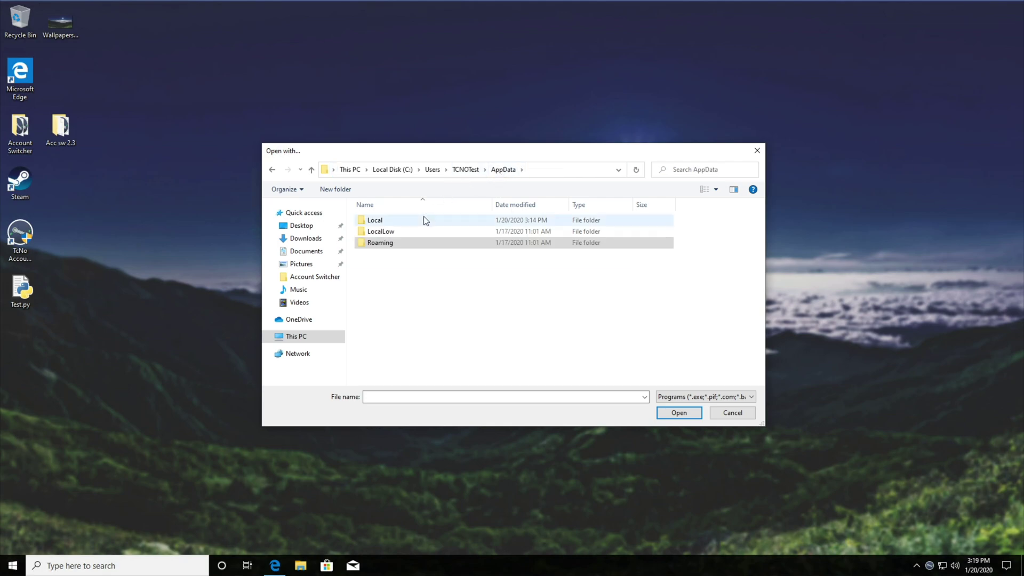
double_click(416, 219)
double_click(408, 331)
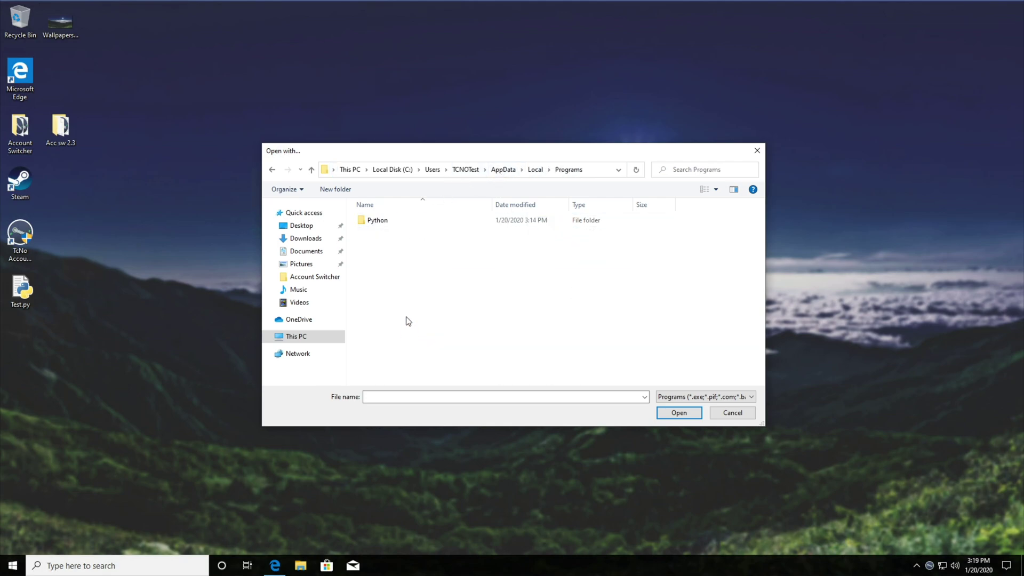
double_click(398, 219)
double_click(399, 221)
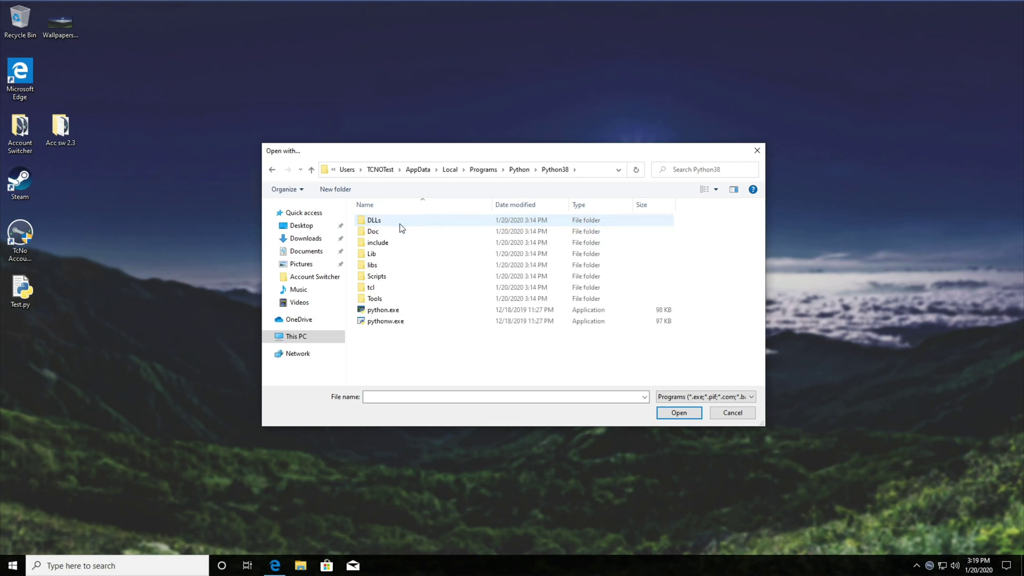
left_click(400, 310)
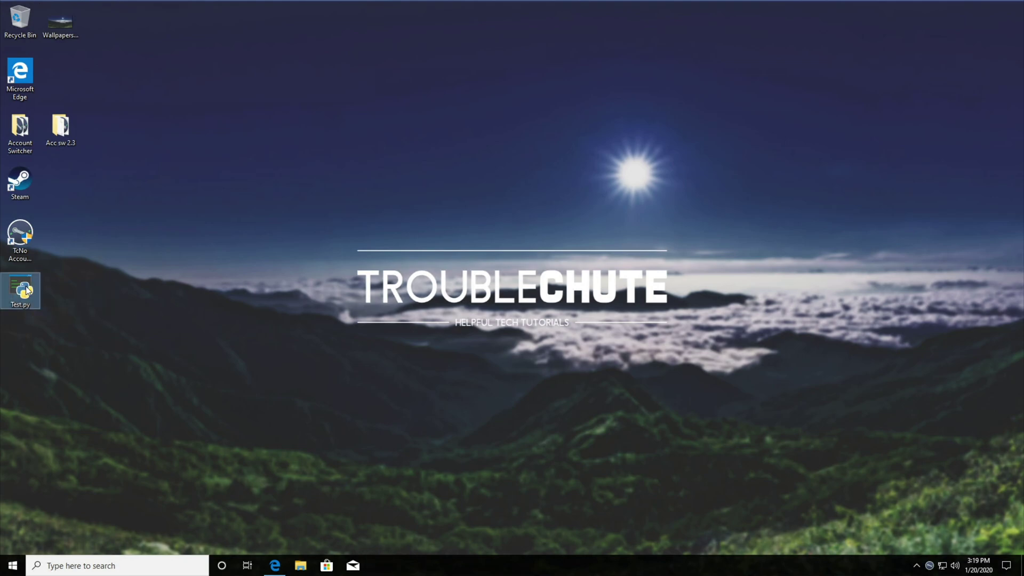
Step: Open Test.py, then start Command Prompt and change into the Desktop folder
left_click(193, 239)
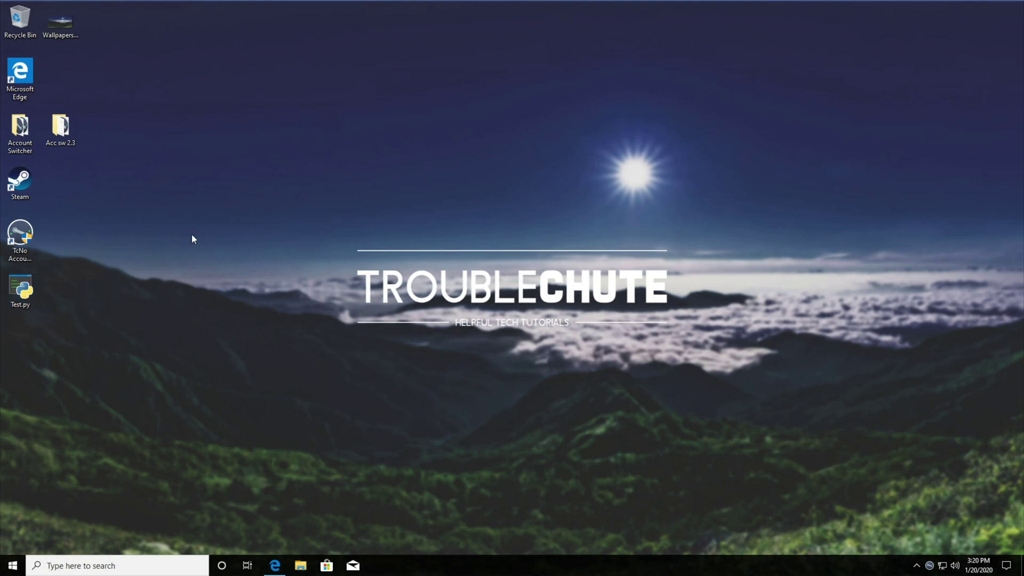
key("super+r")
type("cmd")
key("Return")
type("cd Desktop")
key("Return")
Step: Run Test.py by name to confirm it prints Hello internet, then close the console
type("Test.py")
key("Return")
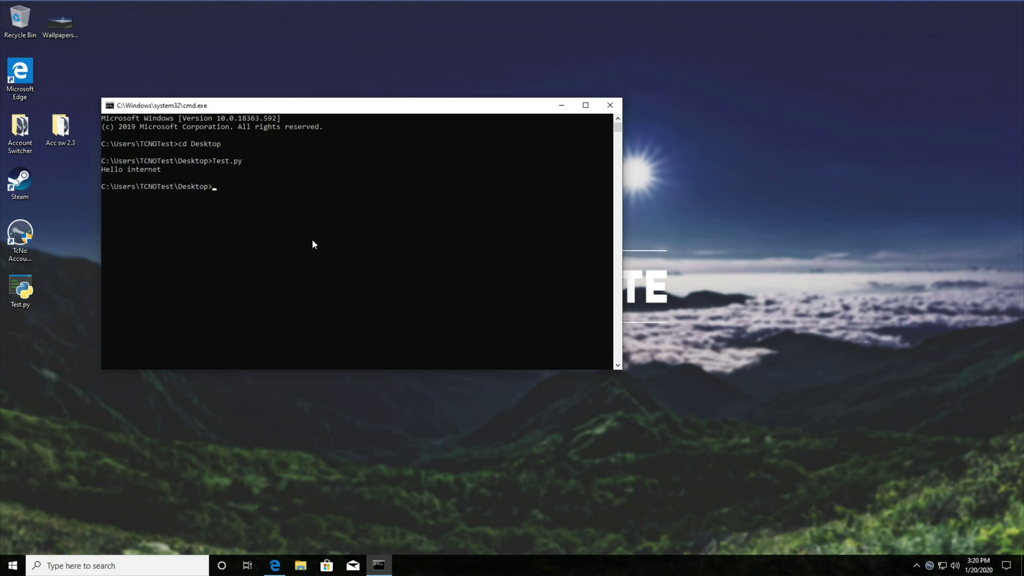
left_click(608, 106)
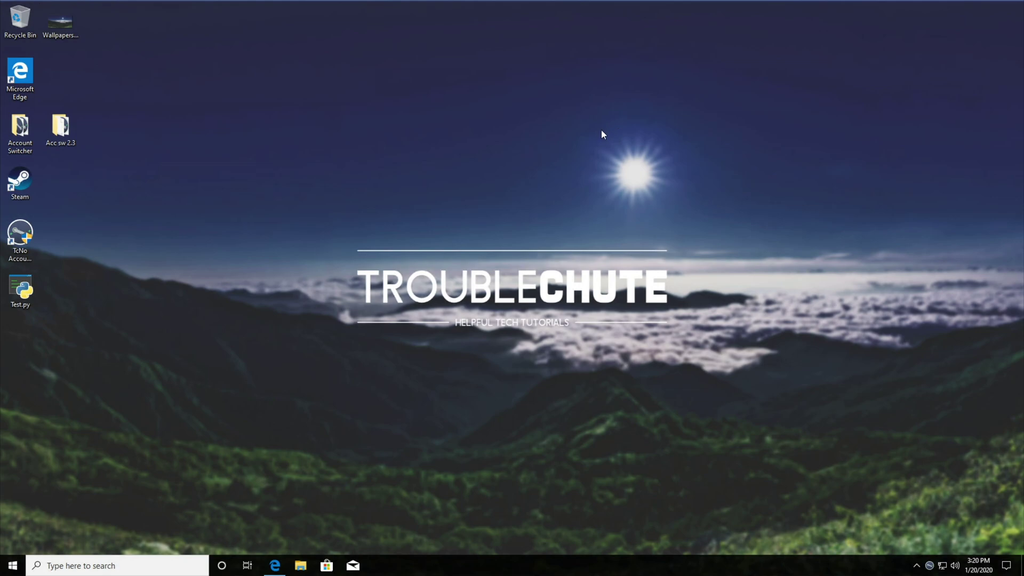
left_click(19, 128)
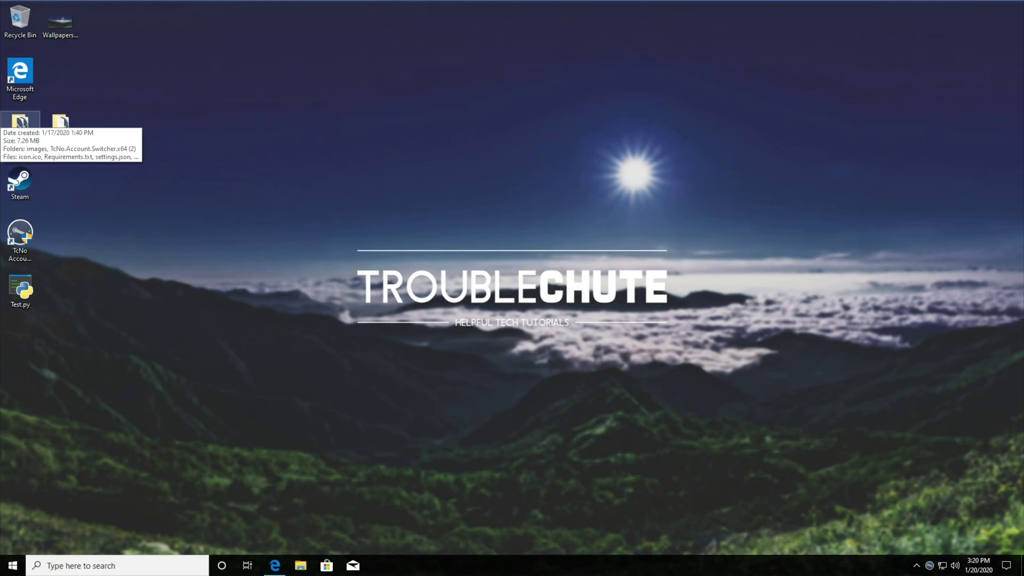